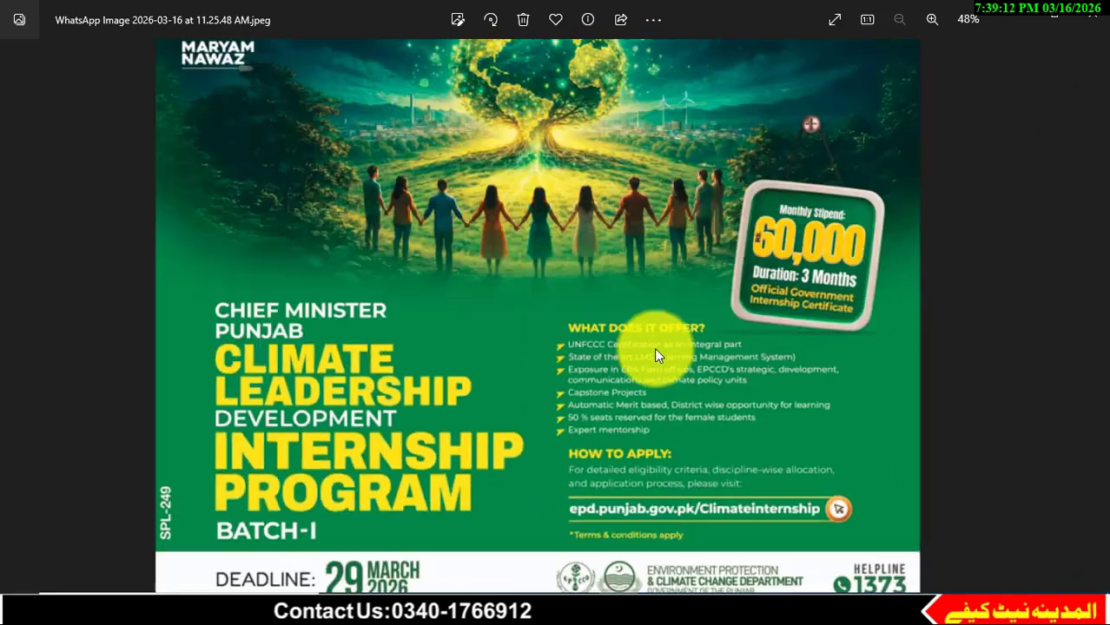
Examine the internship poster's stipend, the list of what the program offers and the application instructions.
scroll(777, 367, "up", 3)
mouse_move(709, 330)
left_mouse_down()
mouse_move(684, 288)
mouse_move(694, 248)
mouse_move(691, 329)
left_mouse_up()
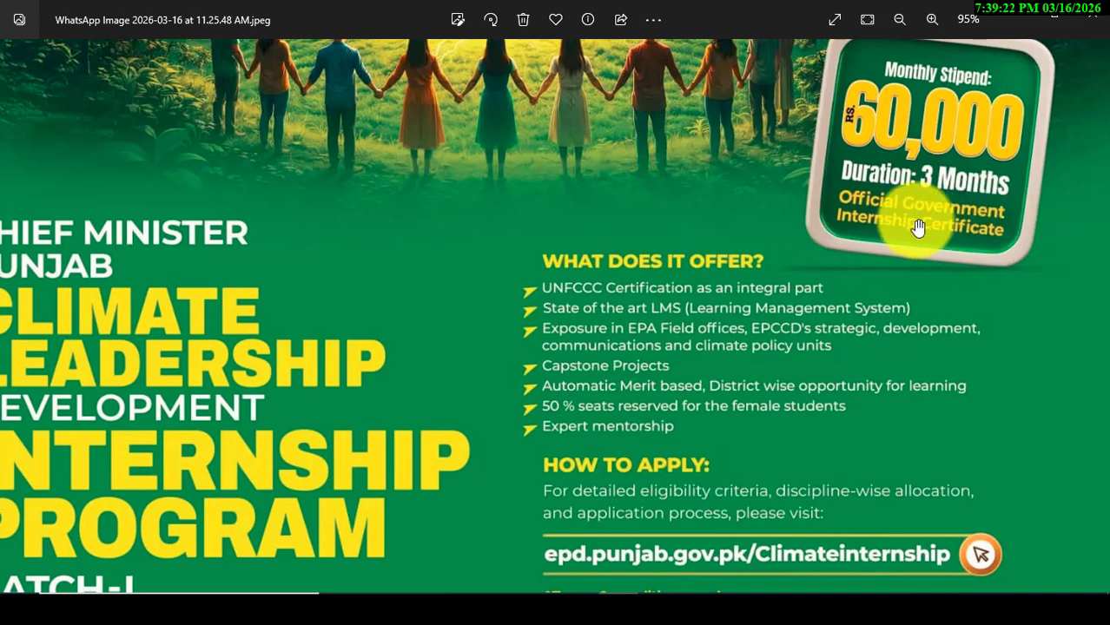
scroll(622, 339, "down", 1)
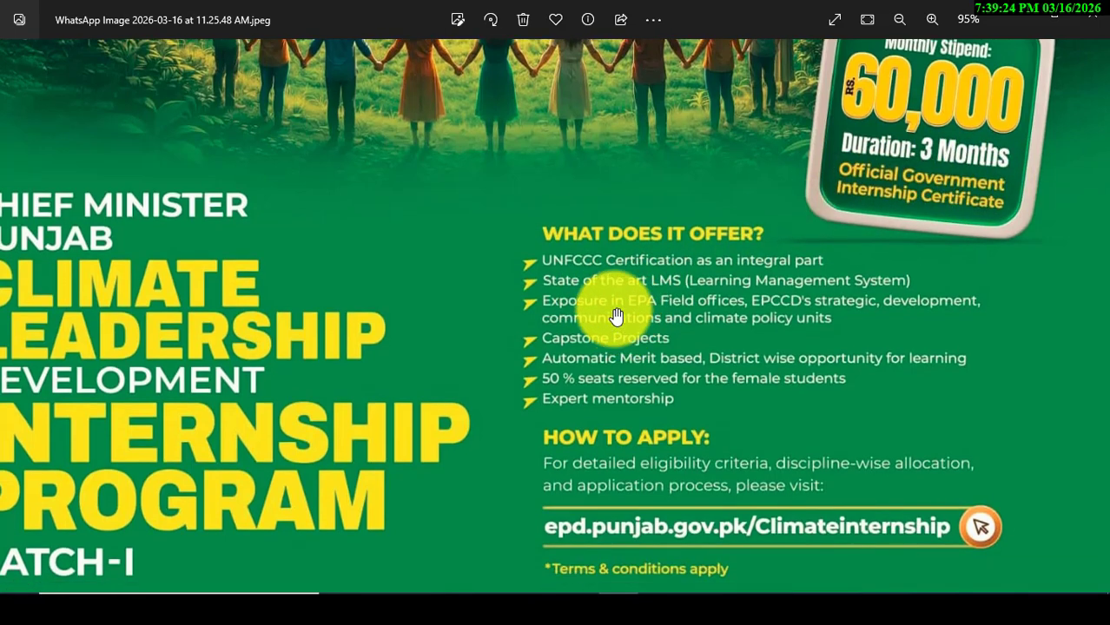
scroll(677, 322, "down", 1)
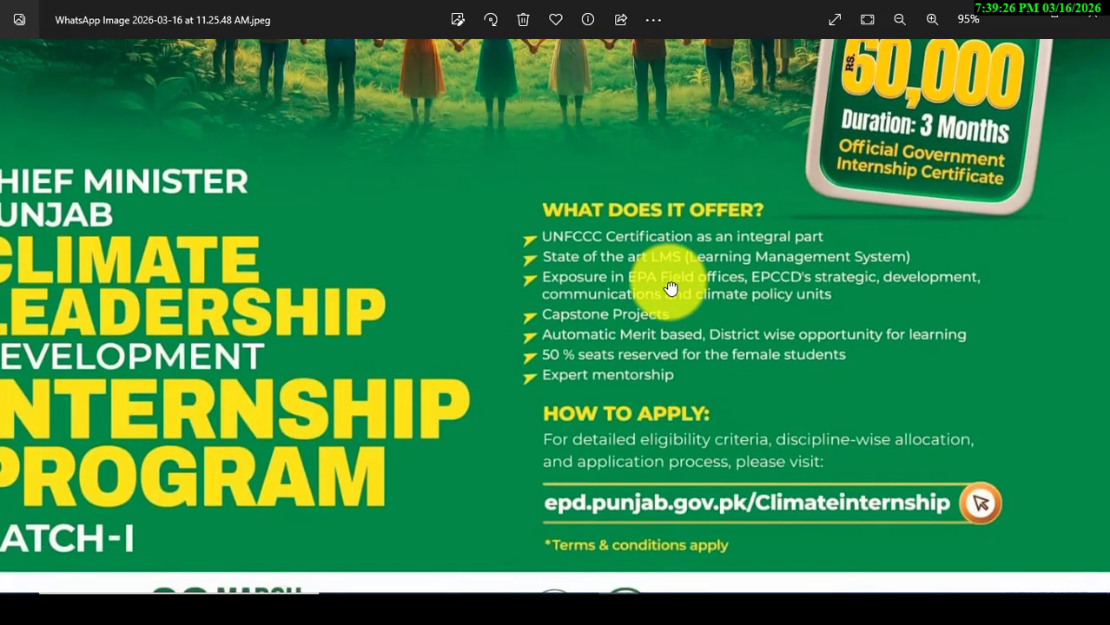
scroll(778, 359, "up", 2)
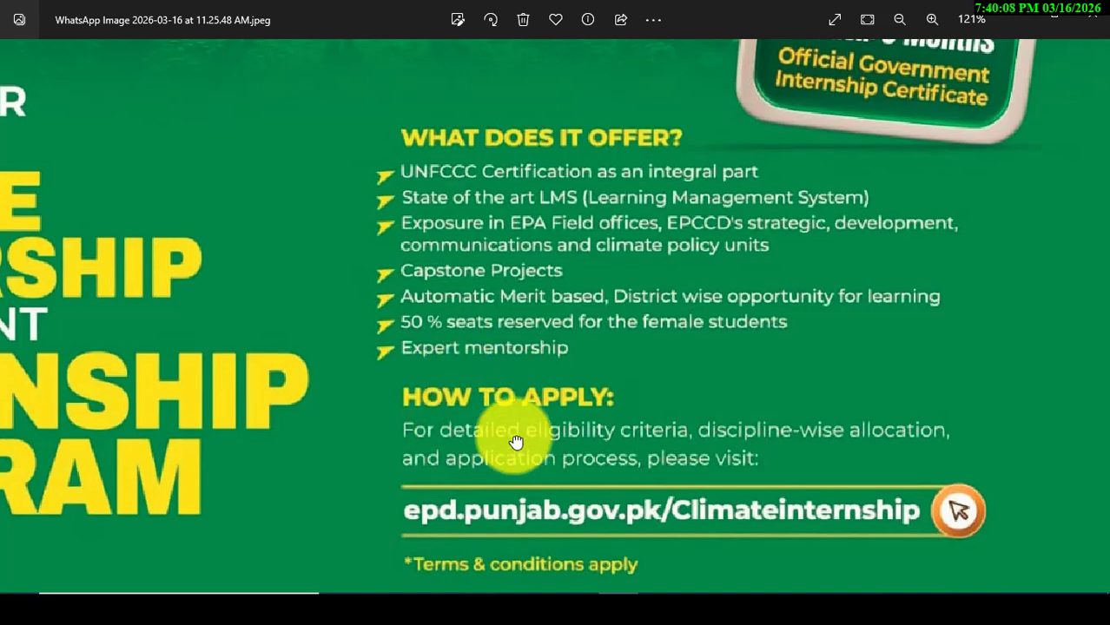
scroll(471, 422, "down", 2)
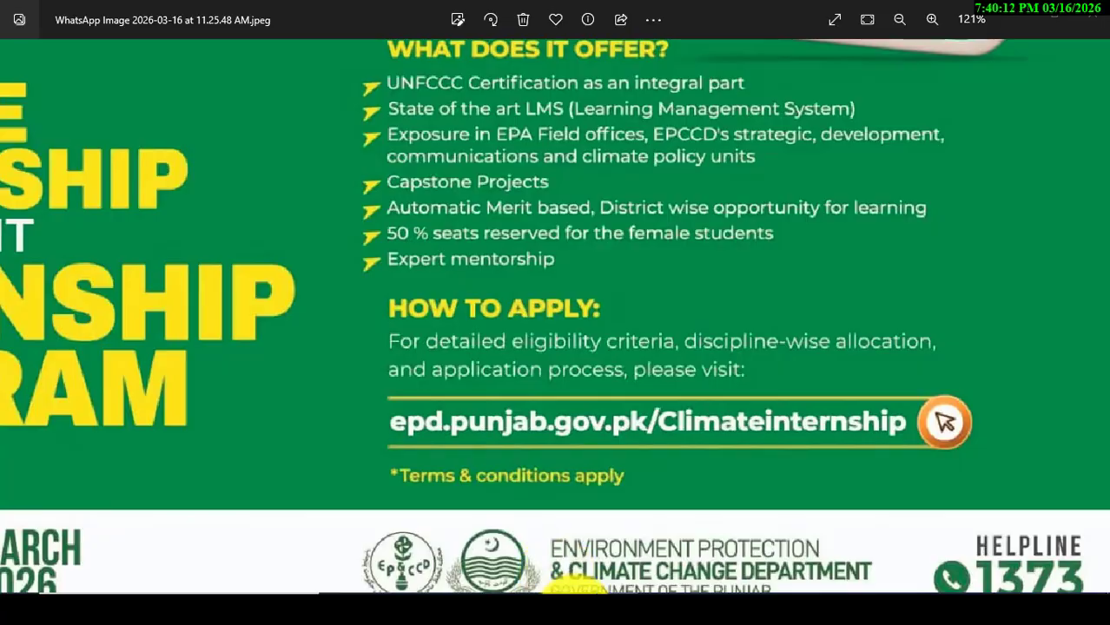
Switch to Chrome and open the account registration form from the CM Climate Leadership Internship Program page.
key("alt+Tab")
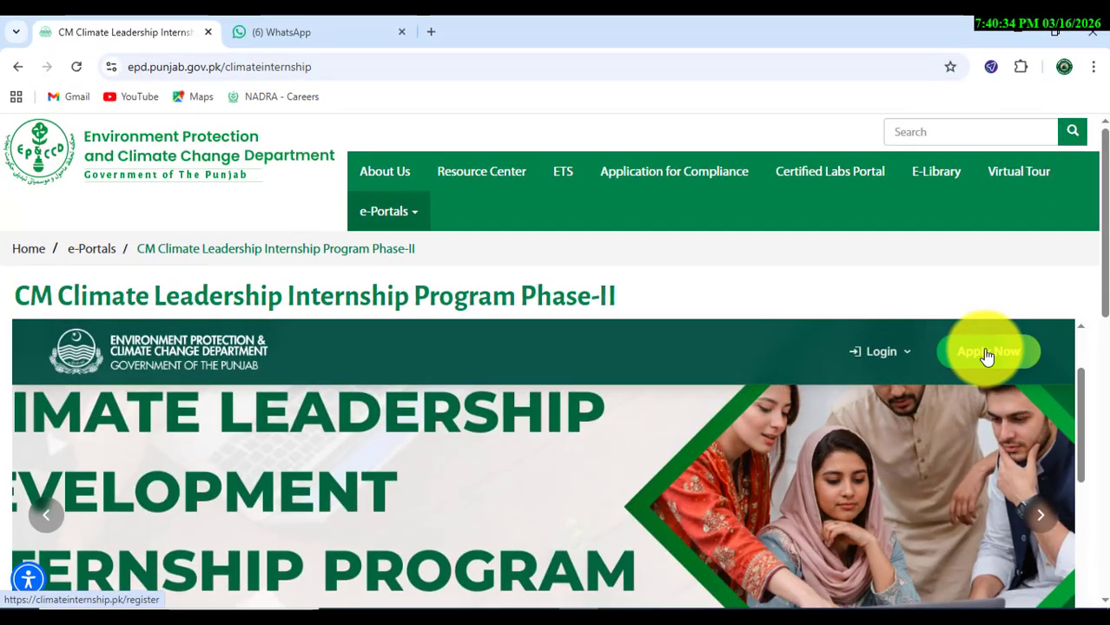
left_click(987, 352)
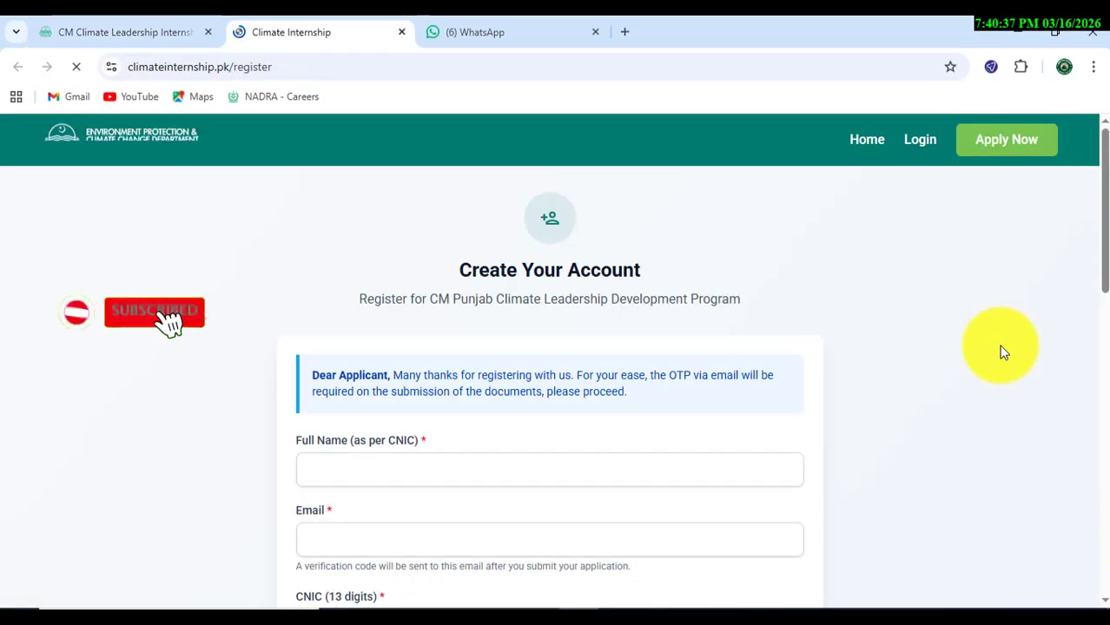
Set the domicile district to Chiniot and the gender to Male in the registration form.
scroll(622, 356, "down", 3)
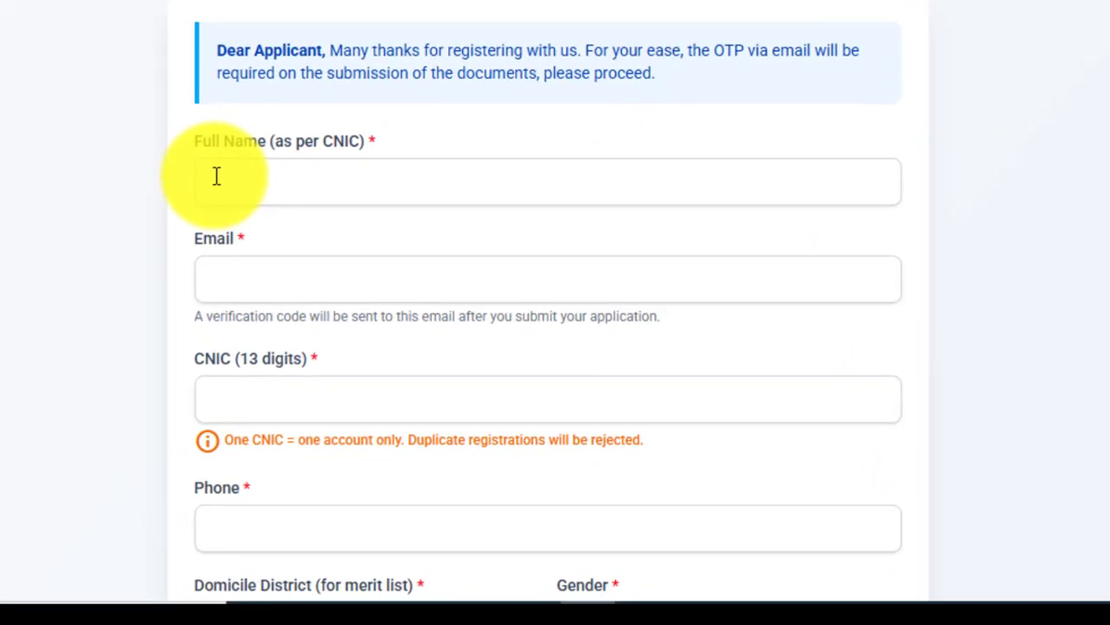
scroll(364, 213, "down", 3)
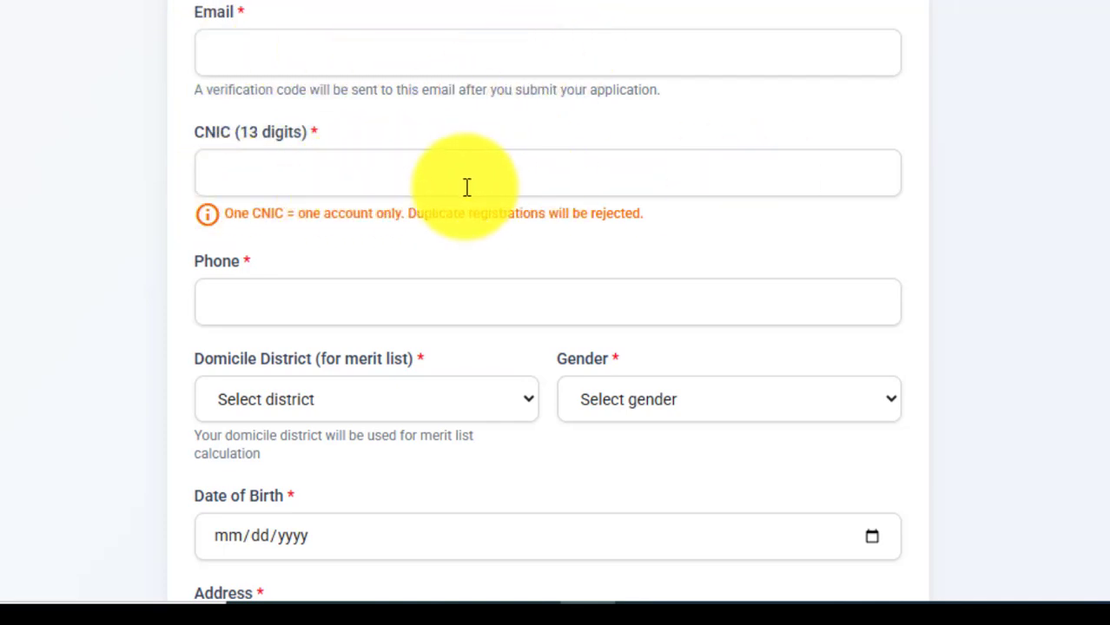
scroll(358, 269, "down", 2)
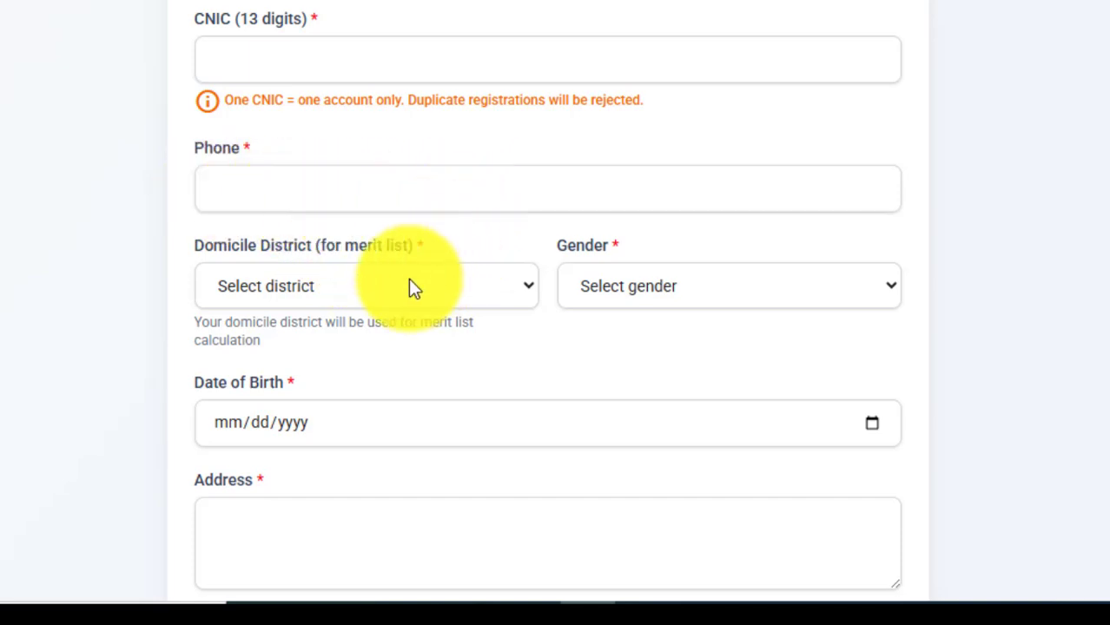
left_click(349, 286)
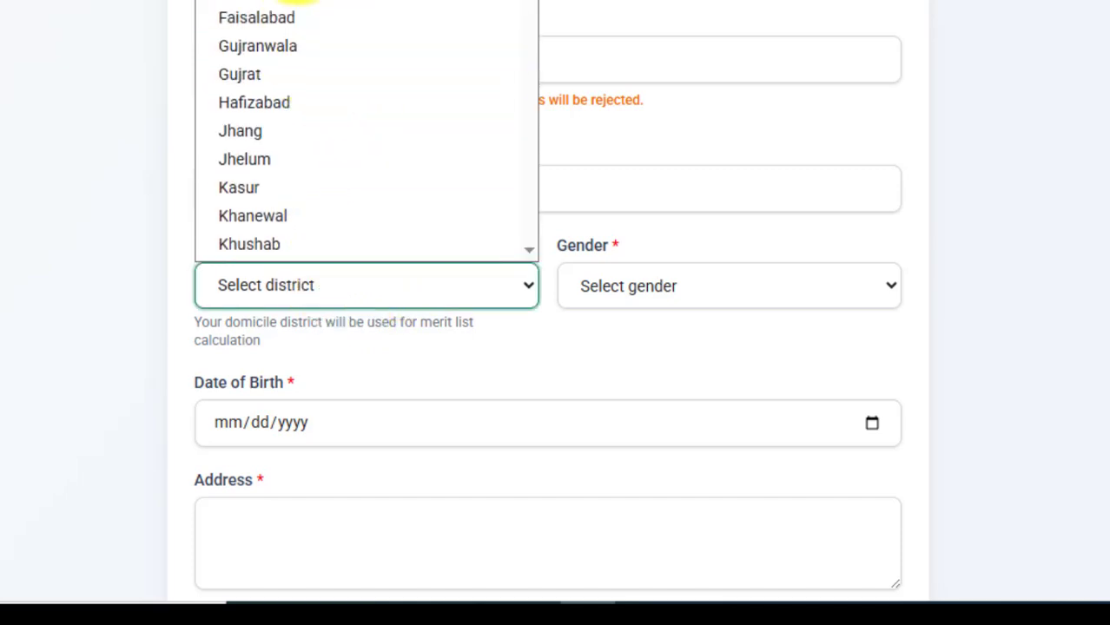
left_click(270, 0)
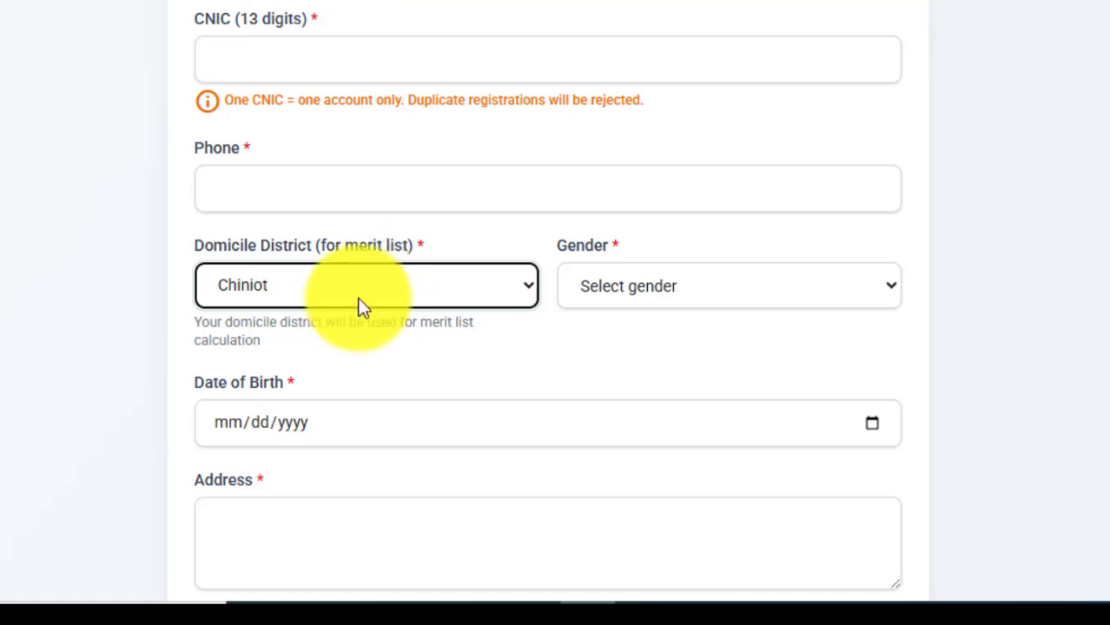
left_click(735, 294)
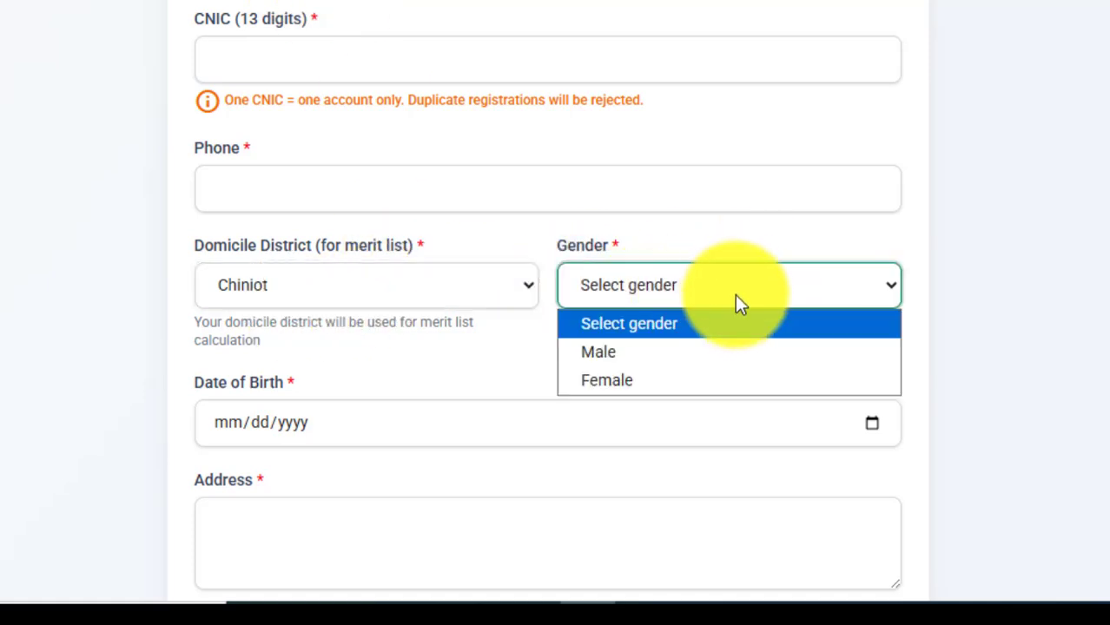
left_click(635, 355)
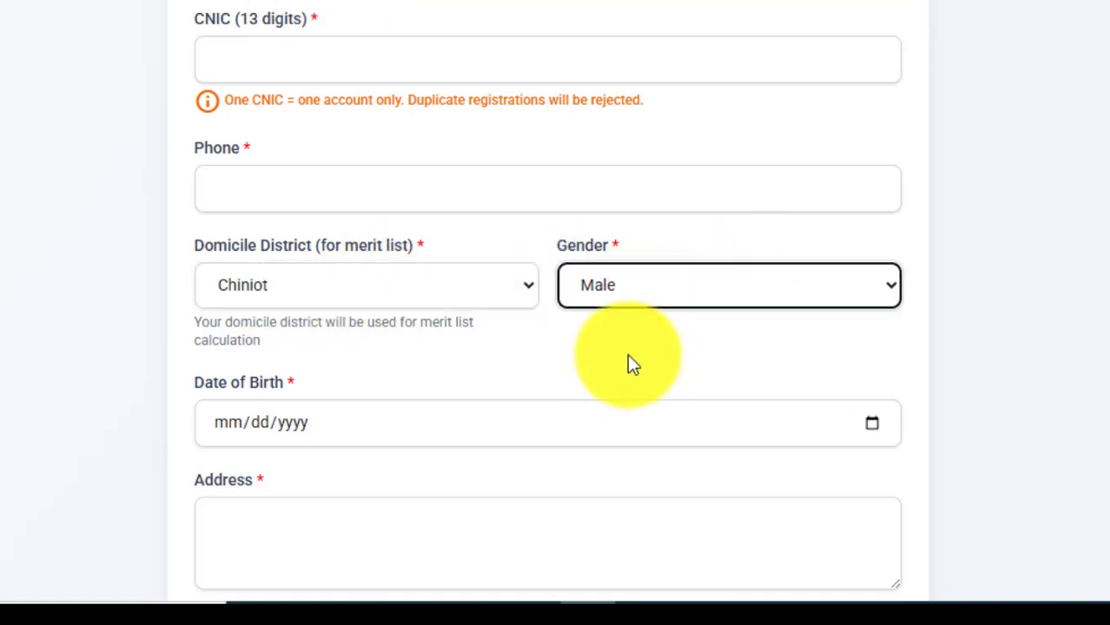
scroll(483, 295, "down", 4)
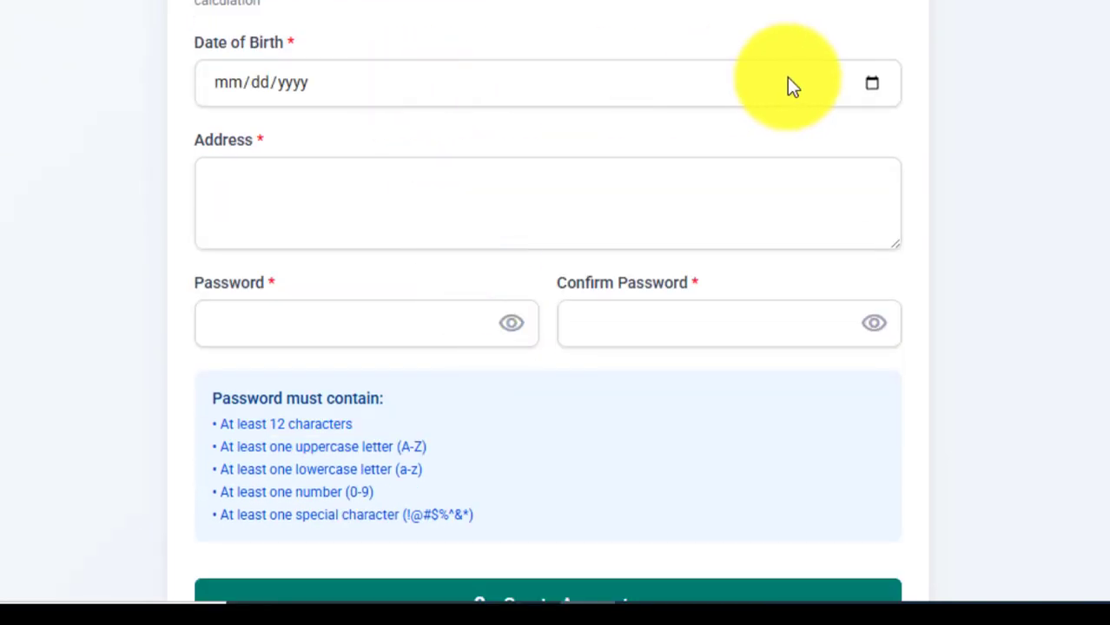
left_click(869, 84)
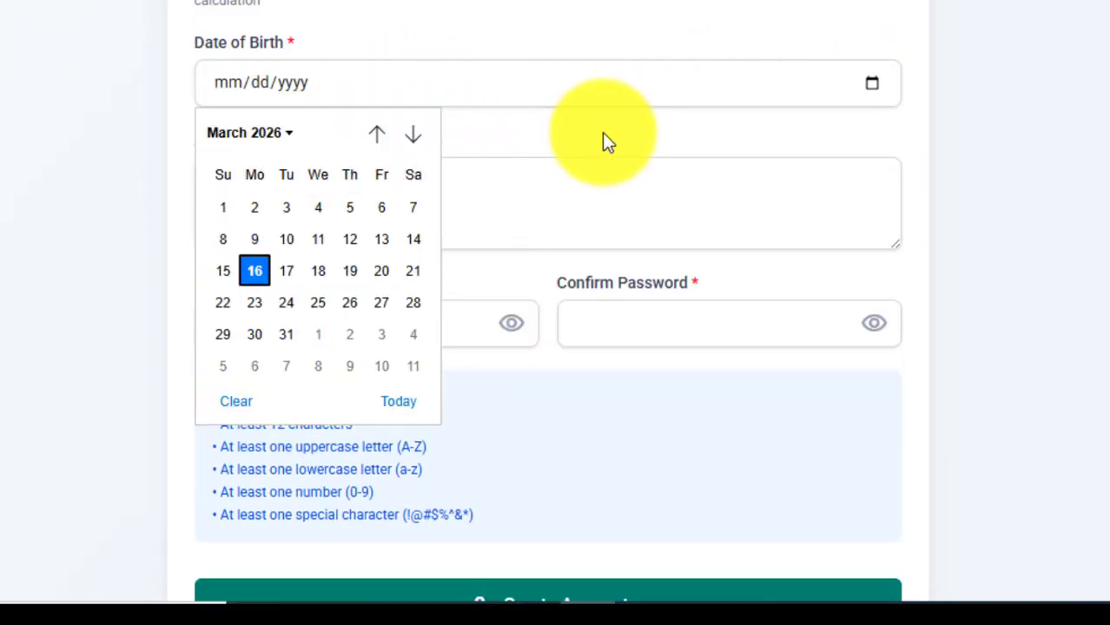
left_click(444, 164)
Examine the password requirements listed beneath the password fields of the registration form.
scroll(407, 174, "down", 2)
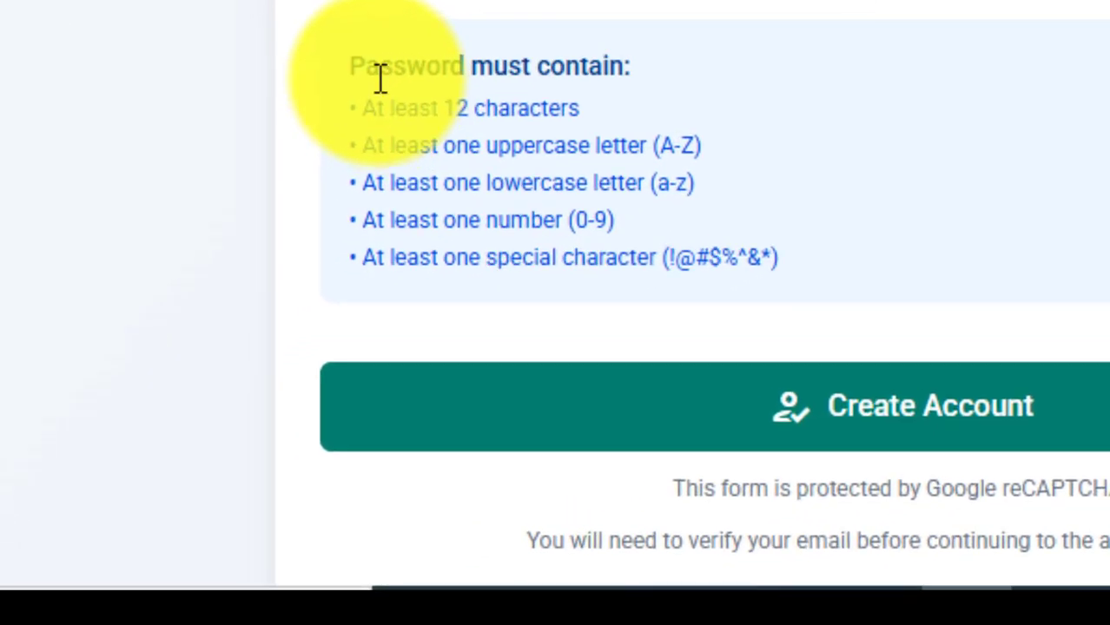
left_click_drag(302, 136, 386, 136)
left_click_drag(442, 66, 634, 62)
left_click(400, 116)
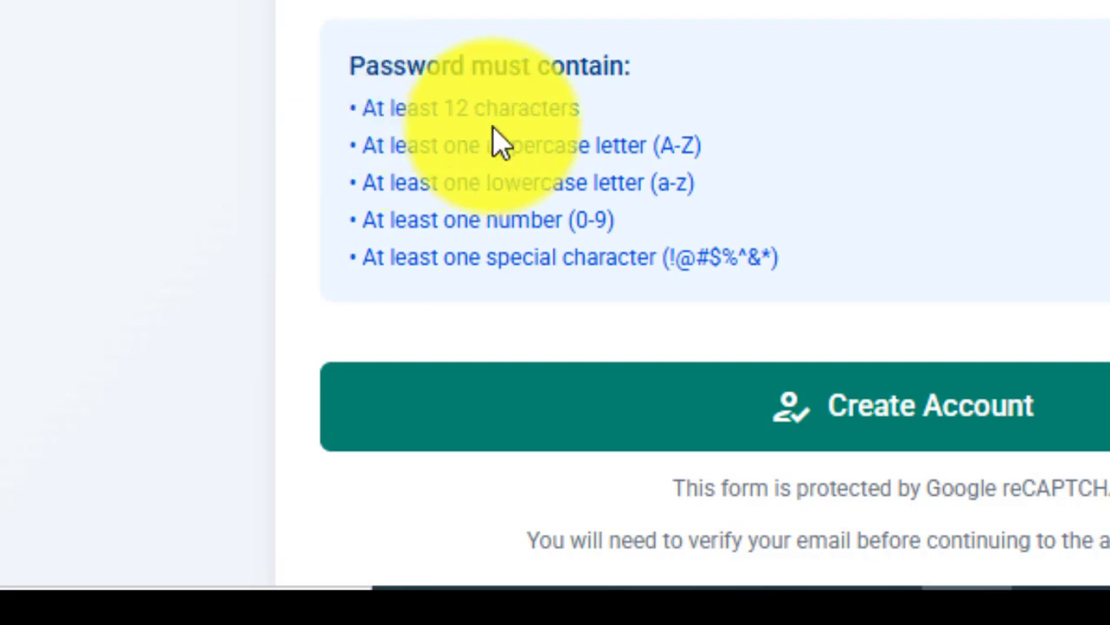
left_click_drag(369, 102, 578, 101)
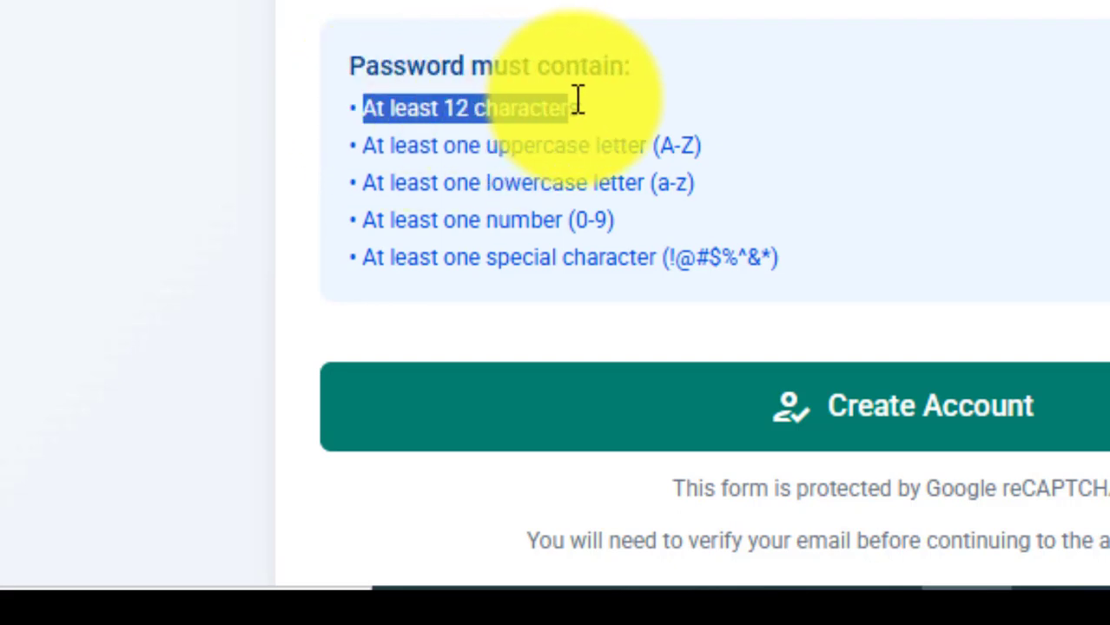
left_click_drag(378, 140, 701, 143)
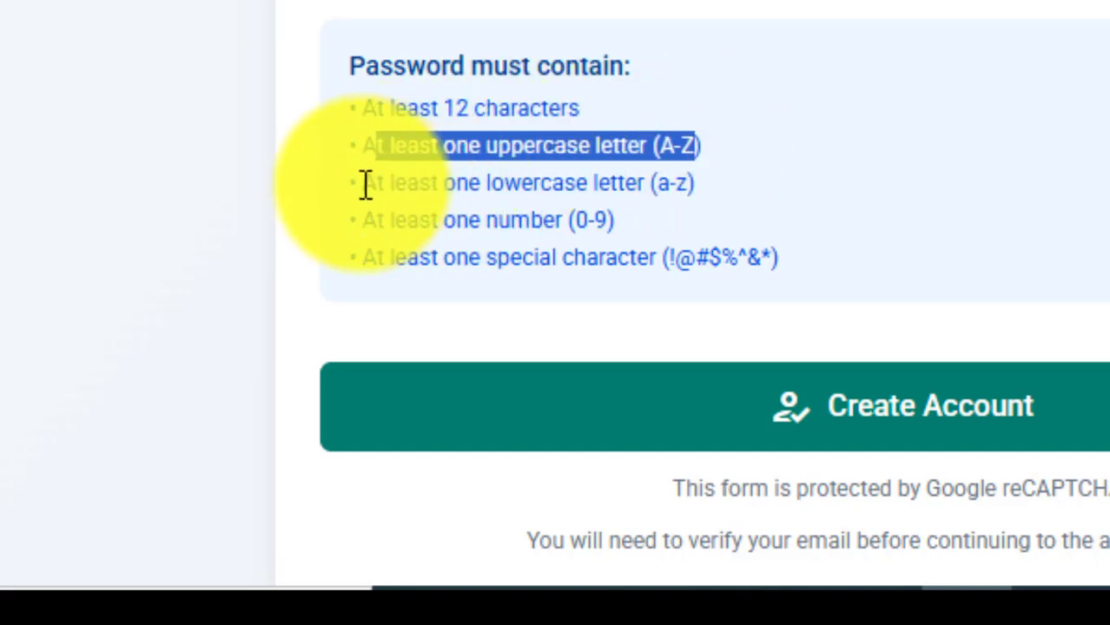
left_click_drag(364, 184, 694, 188)
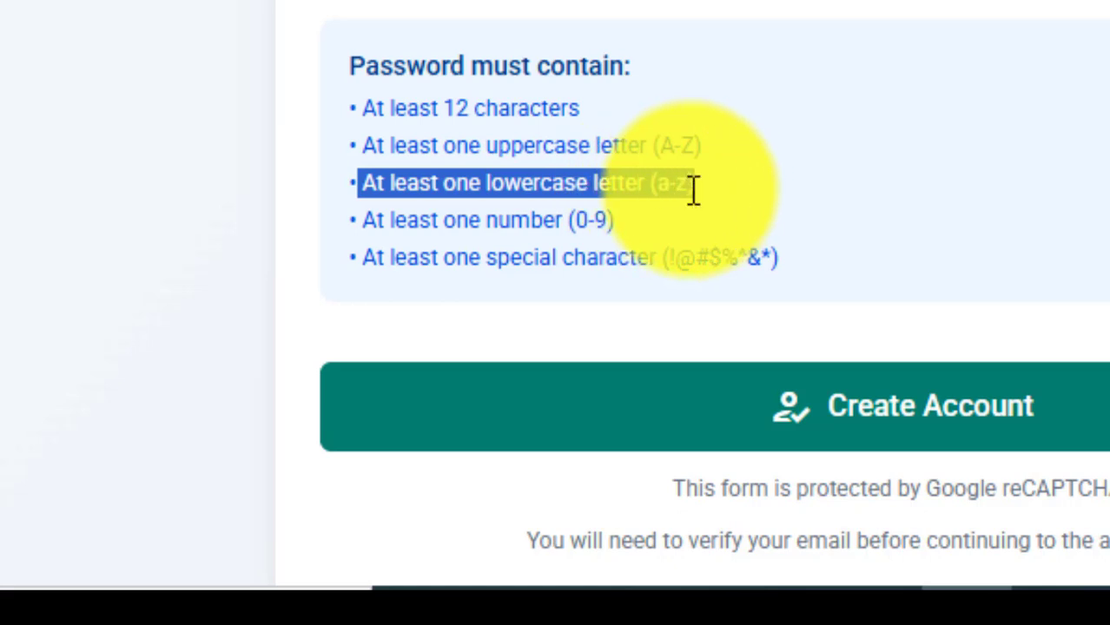
left_click_drag(377, 219, 469, 219)
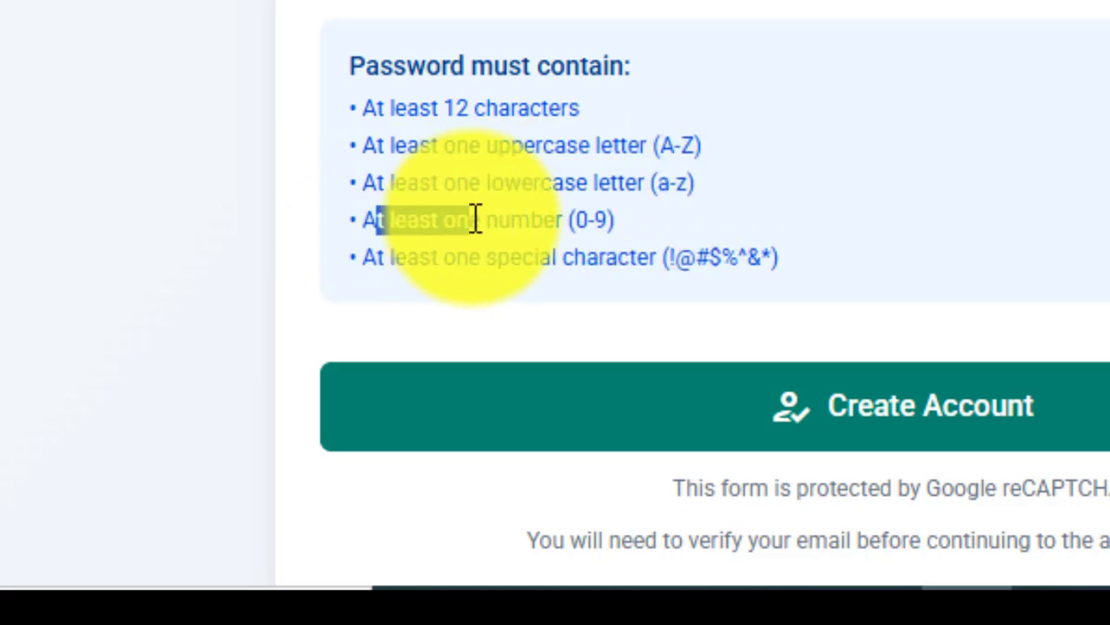
left_click(508, 218)
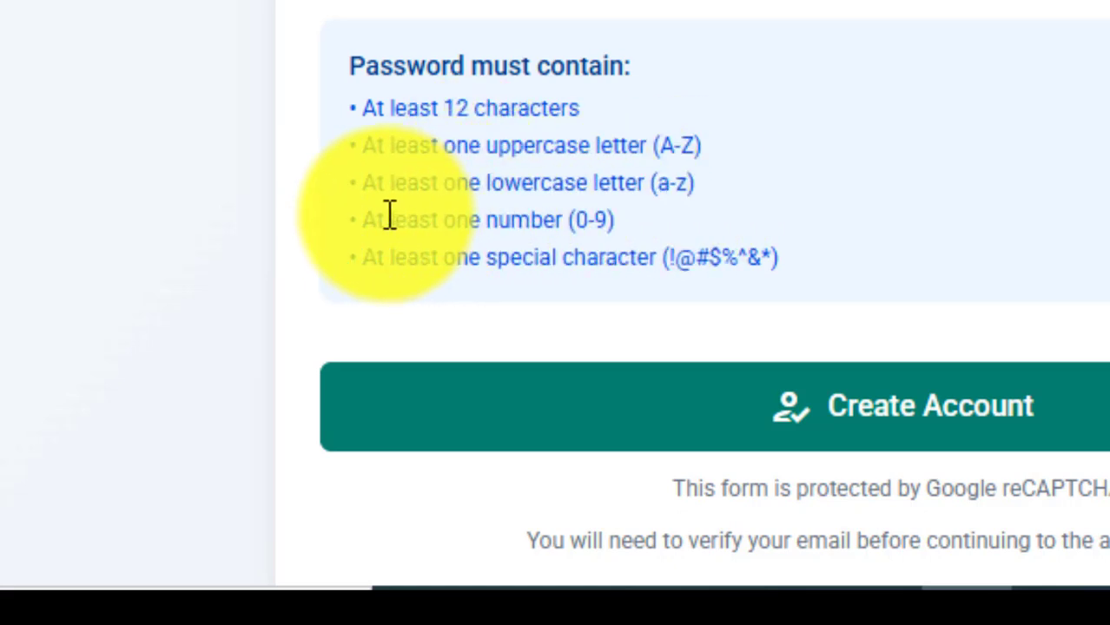
left_click_drag(390, 218, 616, 220)
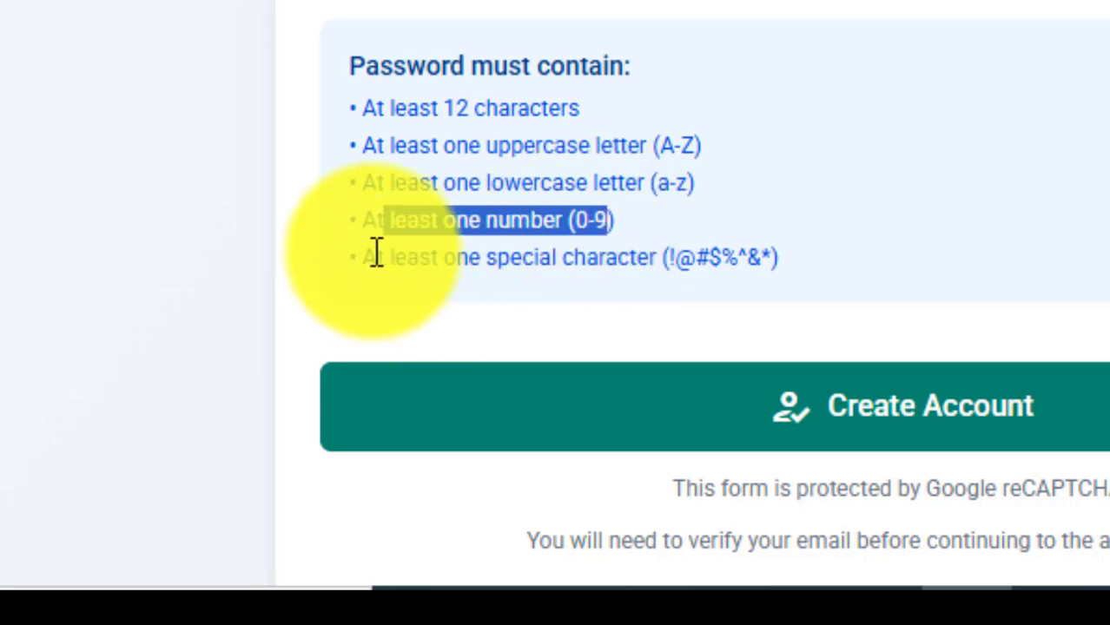
left_click_drag(365, 256, 744, 268)
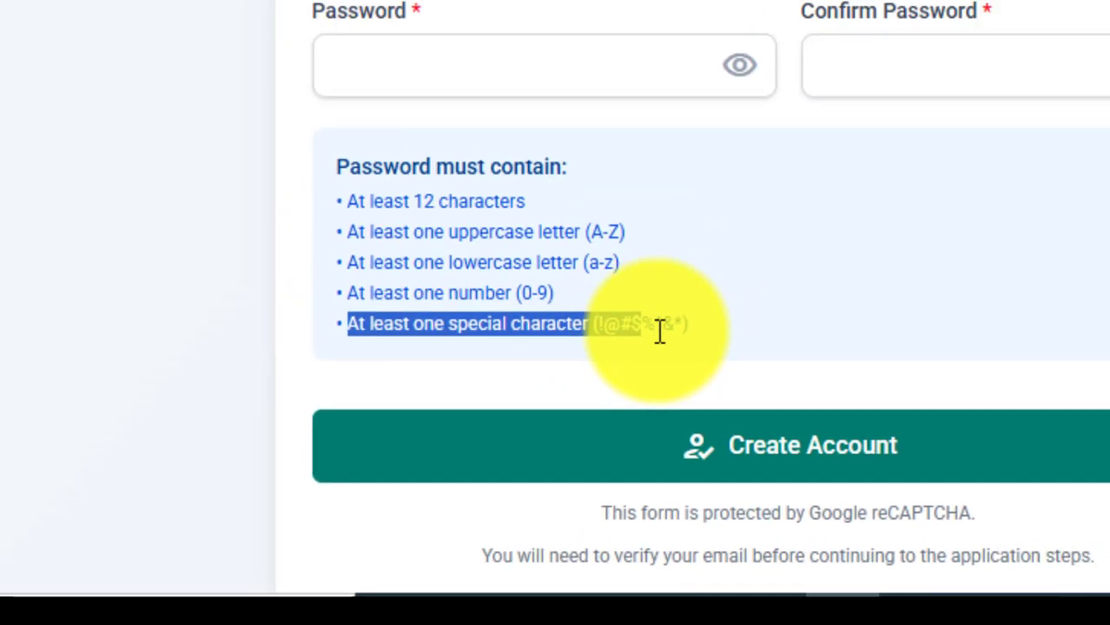
left_click_drag(661, 332, 689, 327)
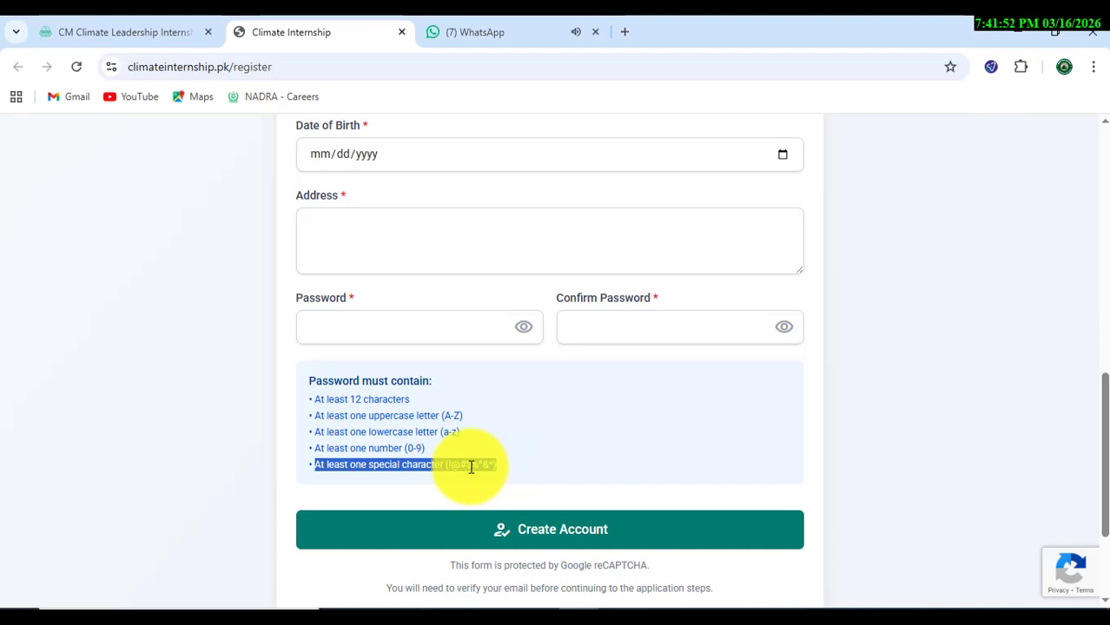
left_click(470, 466)
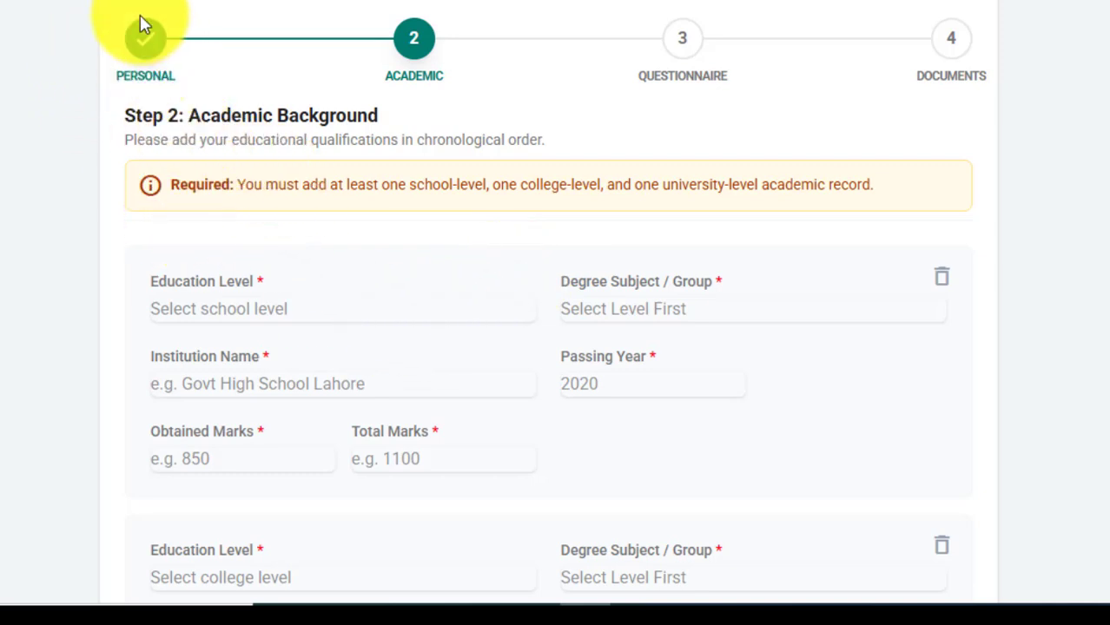
Examine the Academic Background section's record fields and its notice on required school, college and university records.
scroll(283, 309, "down", 3)
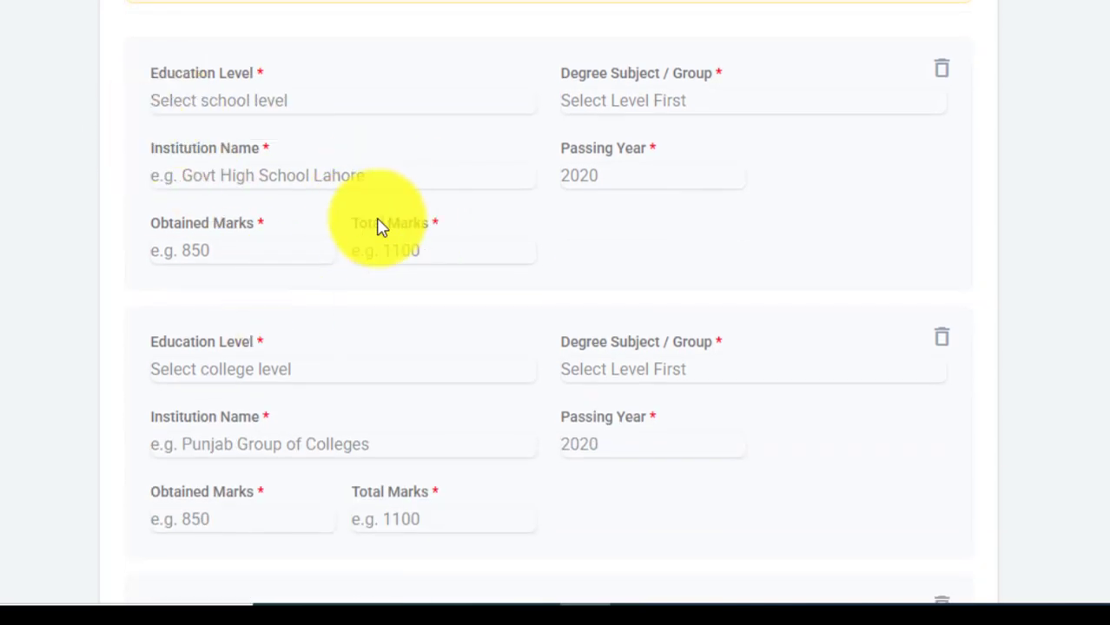
scroll(380, 225, "up", 3)
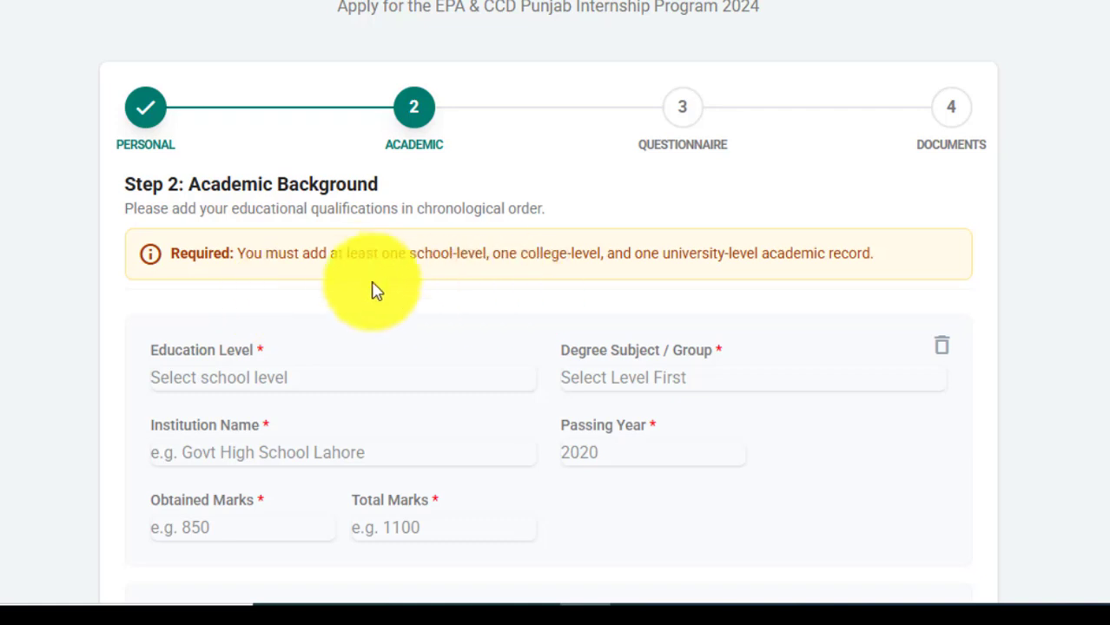
scroll(360, 278, "down", 4)
scroll(359, 278, "up", 1)
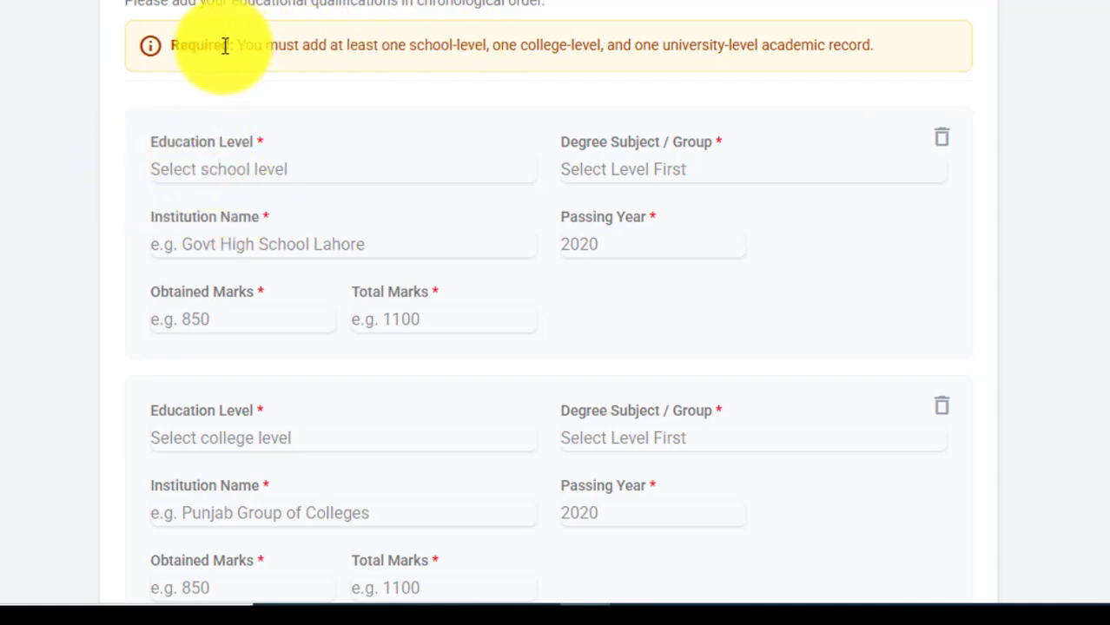
left_click_drag(520, 44, 874, 45)
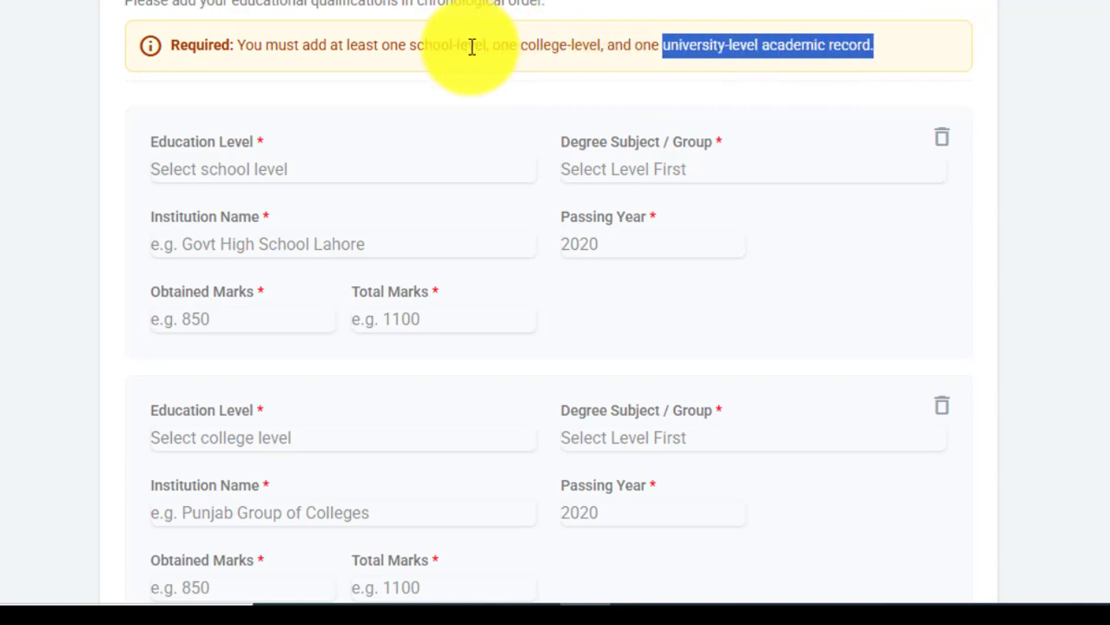
left_click_drag(494, 49, 631, 45)
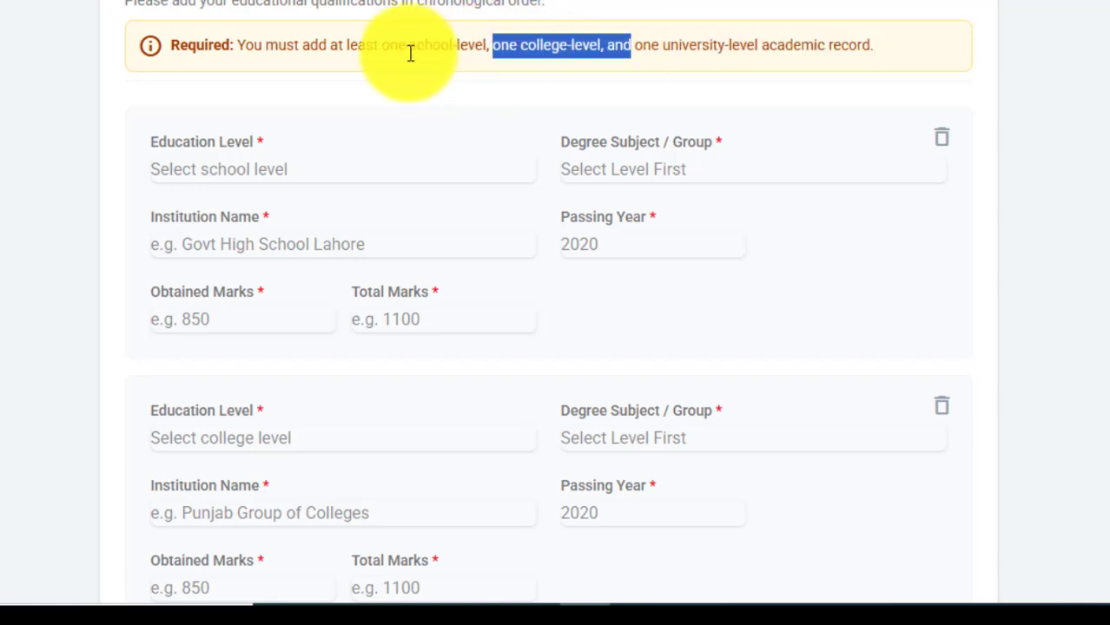
left_click(252, 41)
left_click_drag(252, 41, 461, 44)
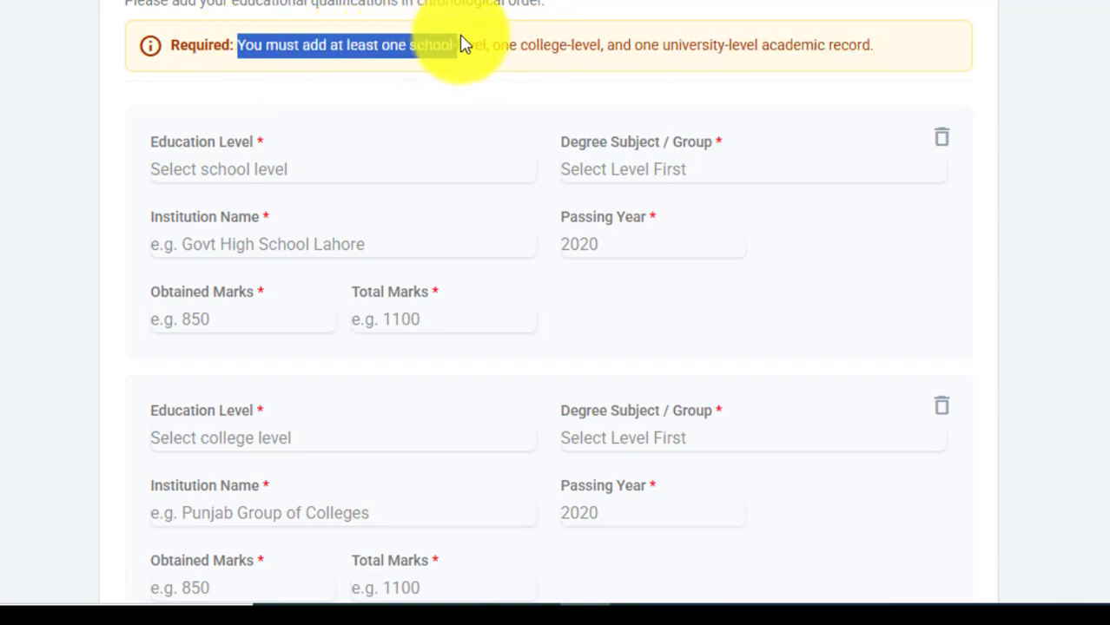
left_click(305, 148)
Set the education level of the school-level academic record to Matriculation.
scroll(267, 81, "down", 1)
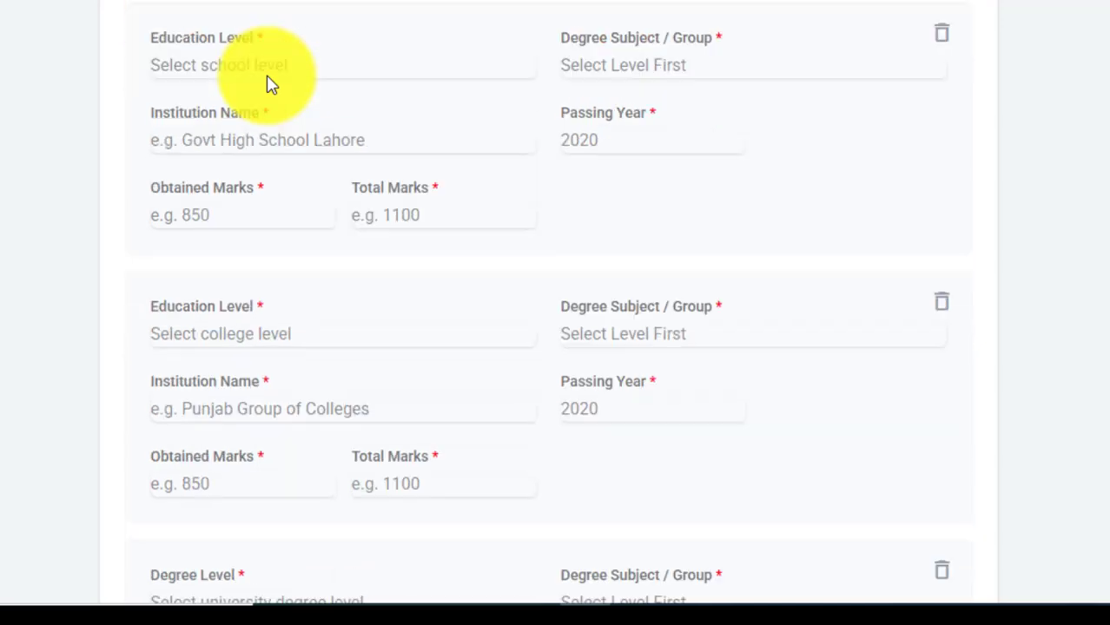
left_click(218, 69)
left_click(218, 103)
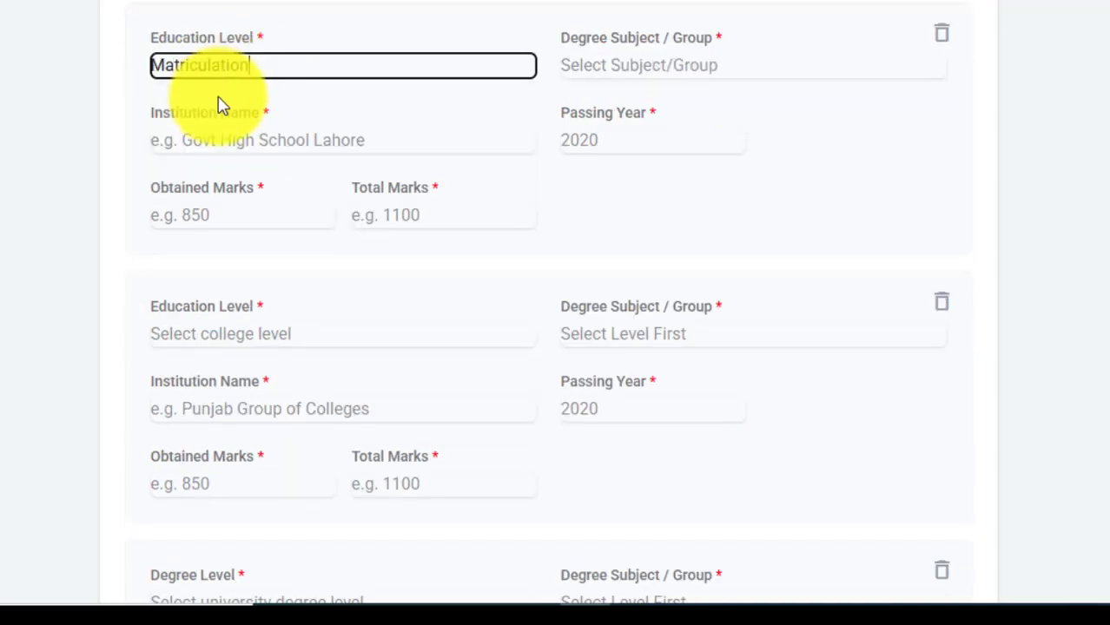
Set the college-level record's education level to Intermediate and the university-level record's degree level to Bachelors (16 years).
scroll(224, 96, "down", 3)
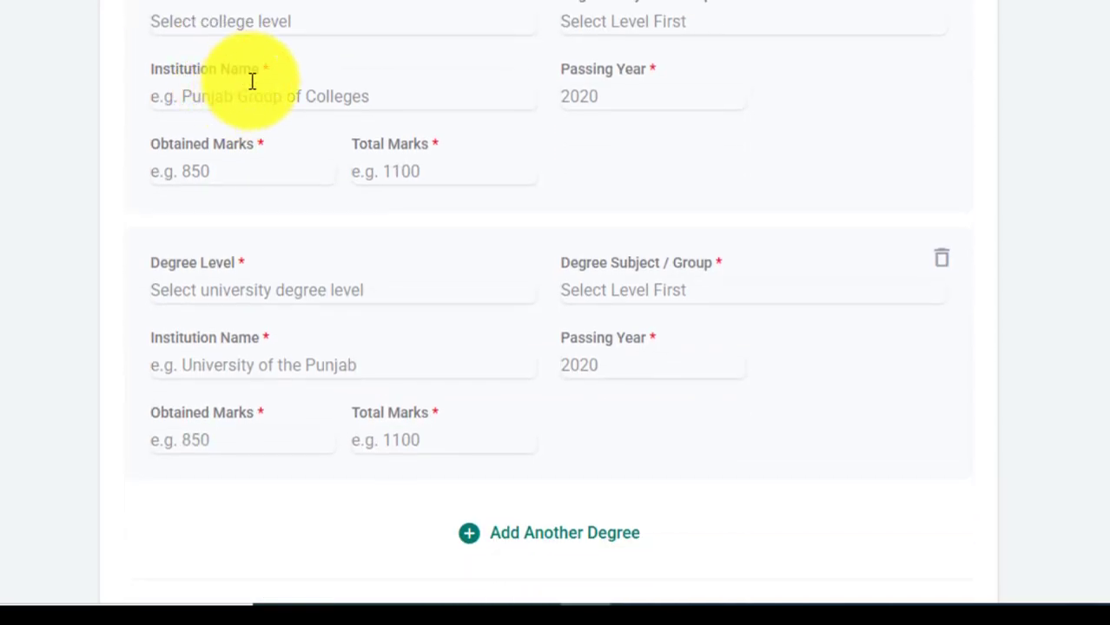
left_click(254, 24)
left_click(233, 58)
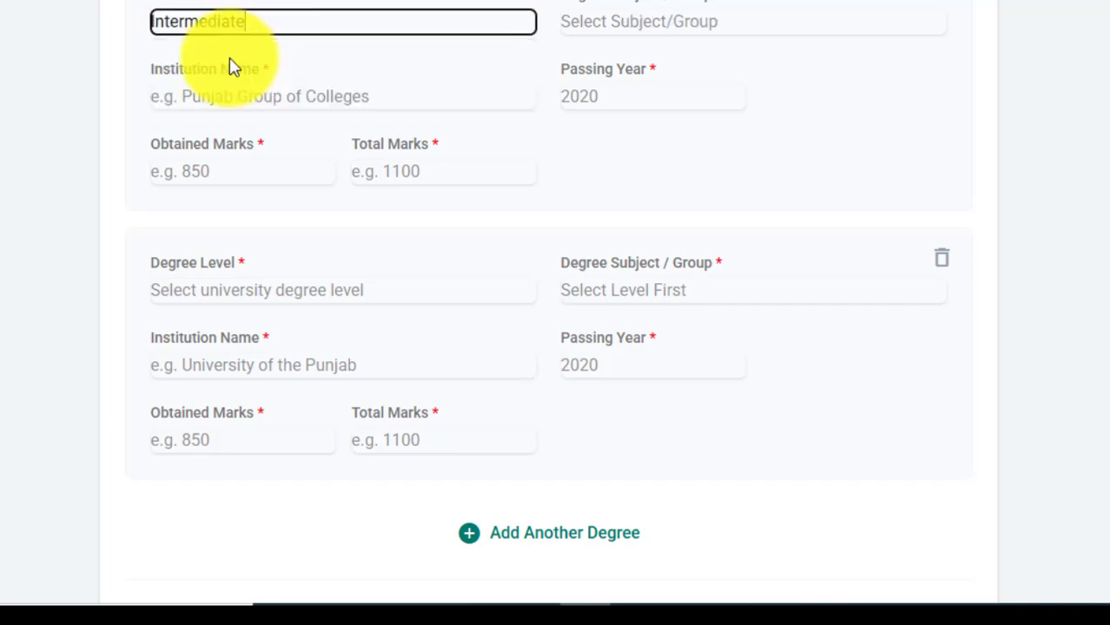
left_click(248, 289)
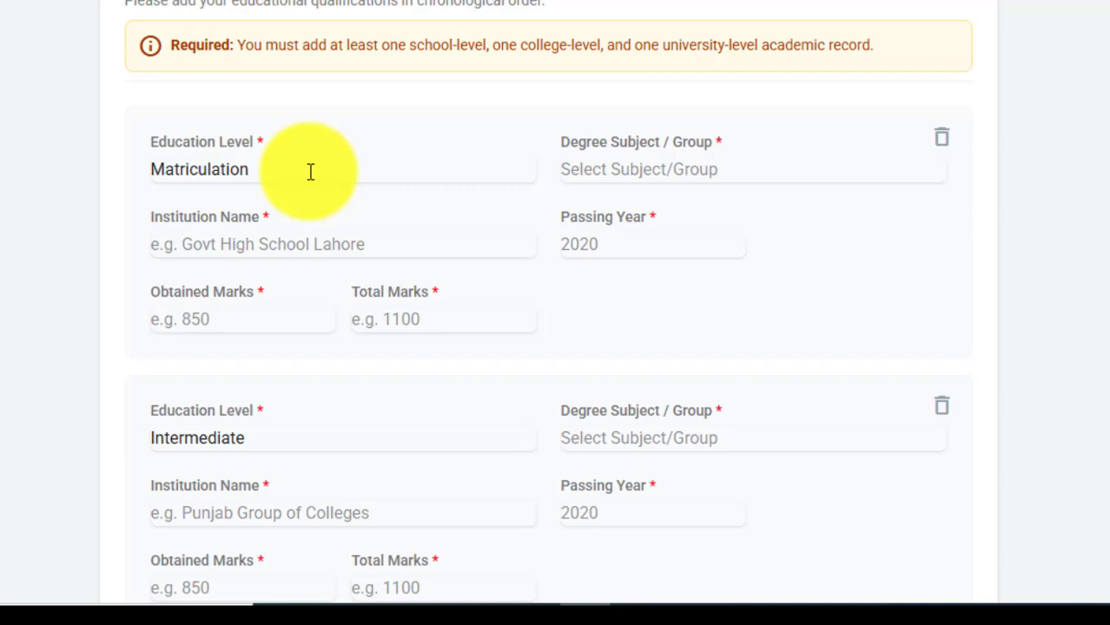
Reselect Matriculation as the school-level education level and set its degree subject/group to Science (Computer).
left_click(310, 171)
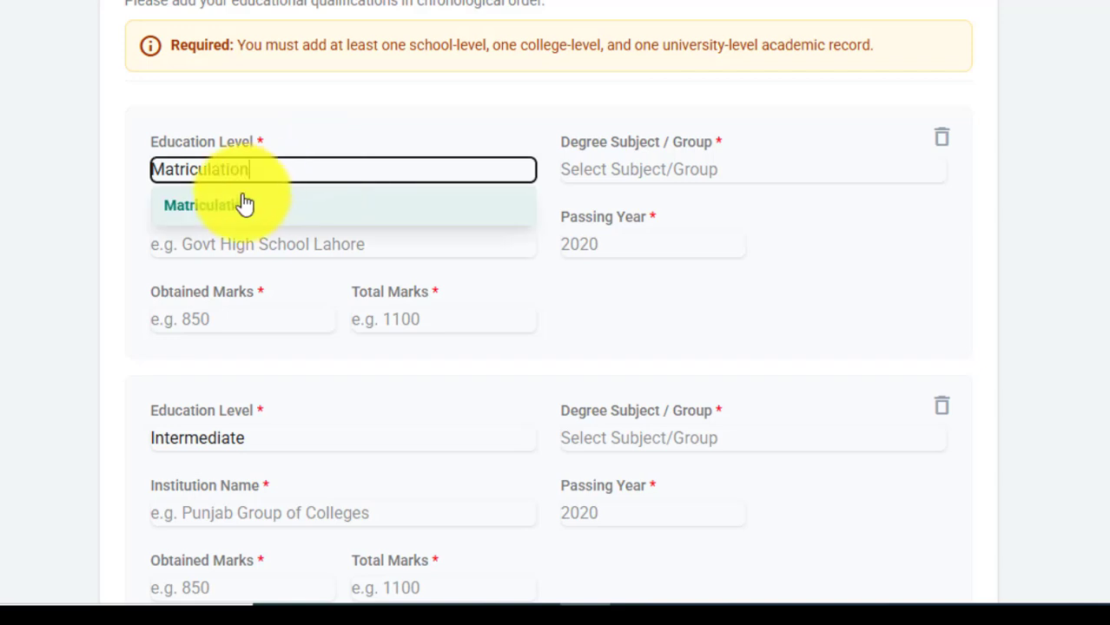
left_click(249, 209)
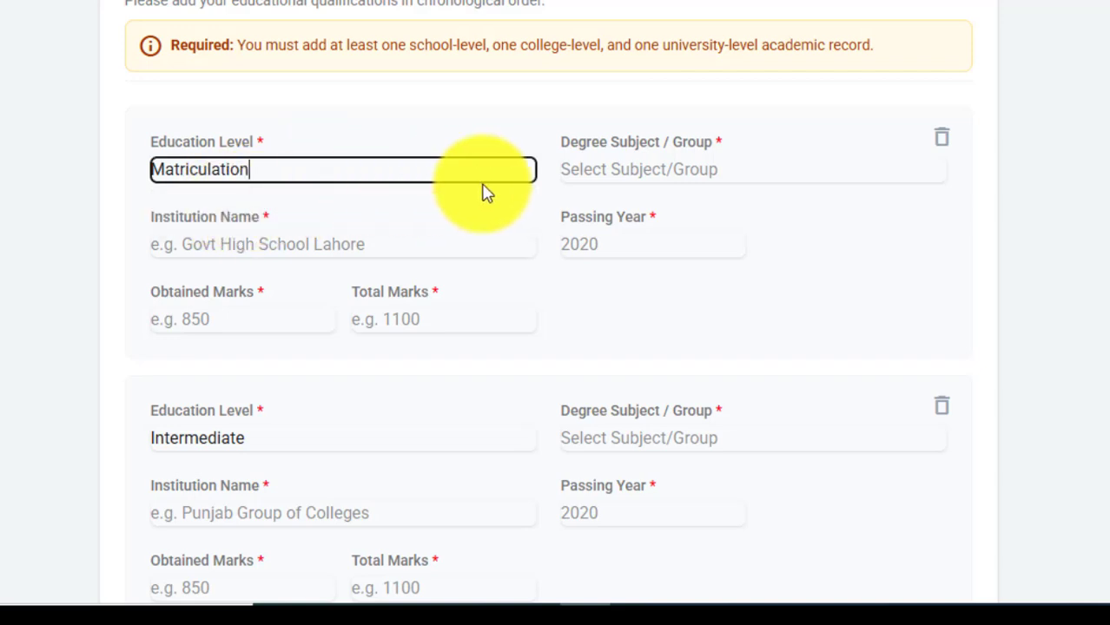
left_click(622, 169)
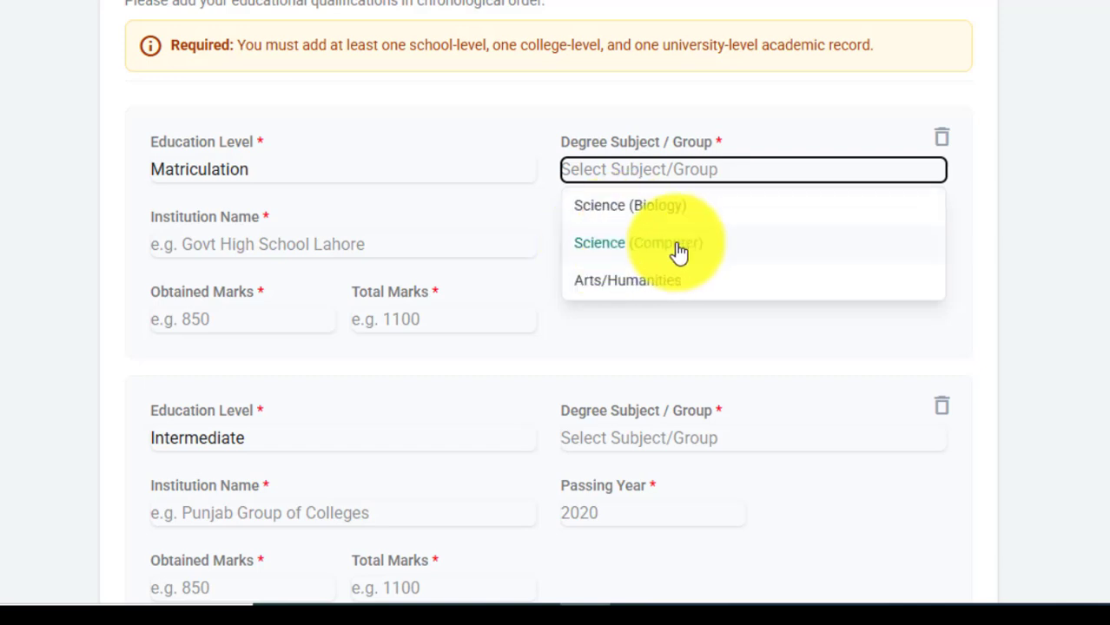
left_click(632, 246)
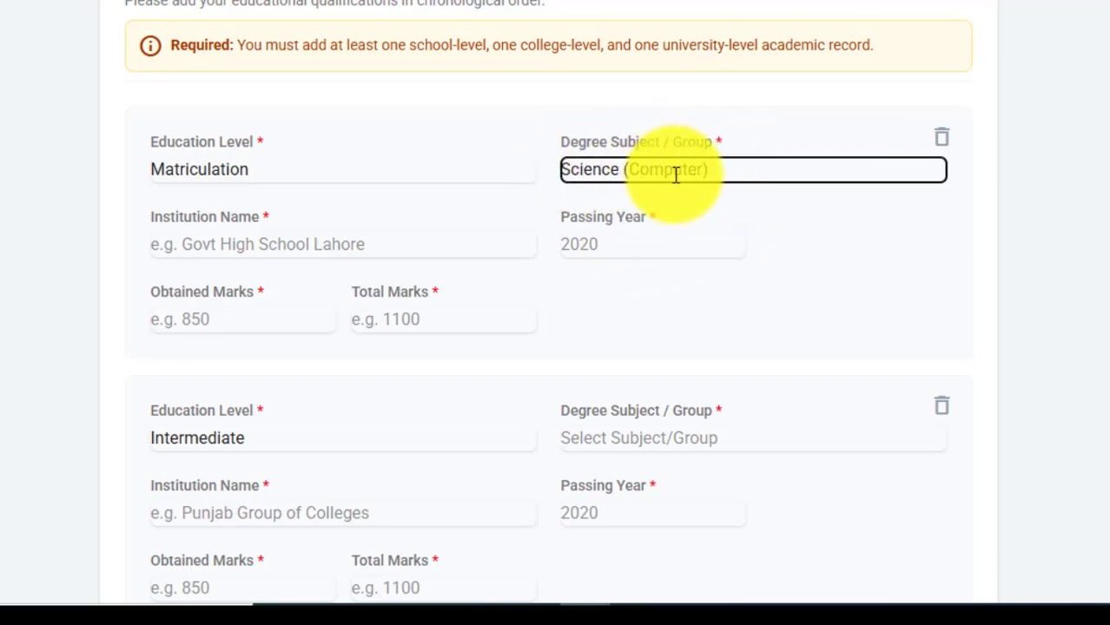
Go through the institution name, passing year, obtained marks and total marks fields of the Matriculation record.
left_click(276, 246)
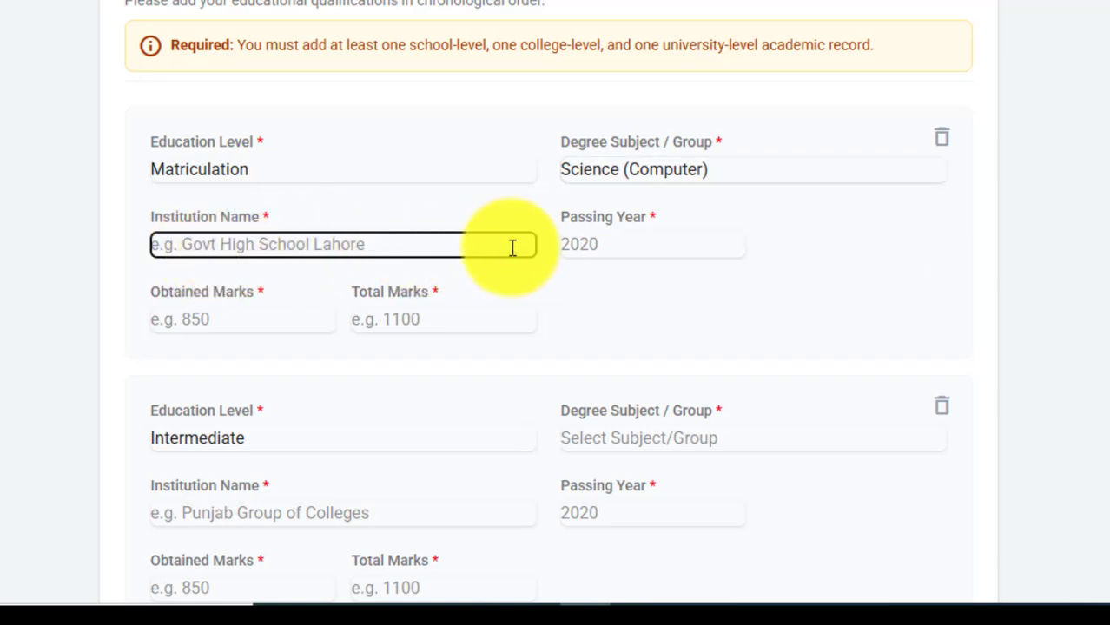
left_click(662, 240)
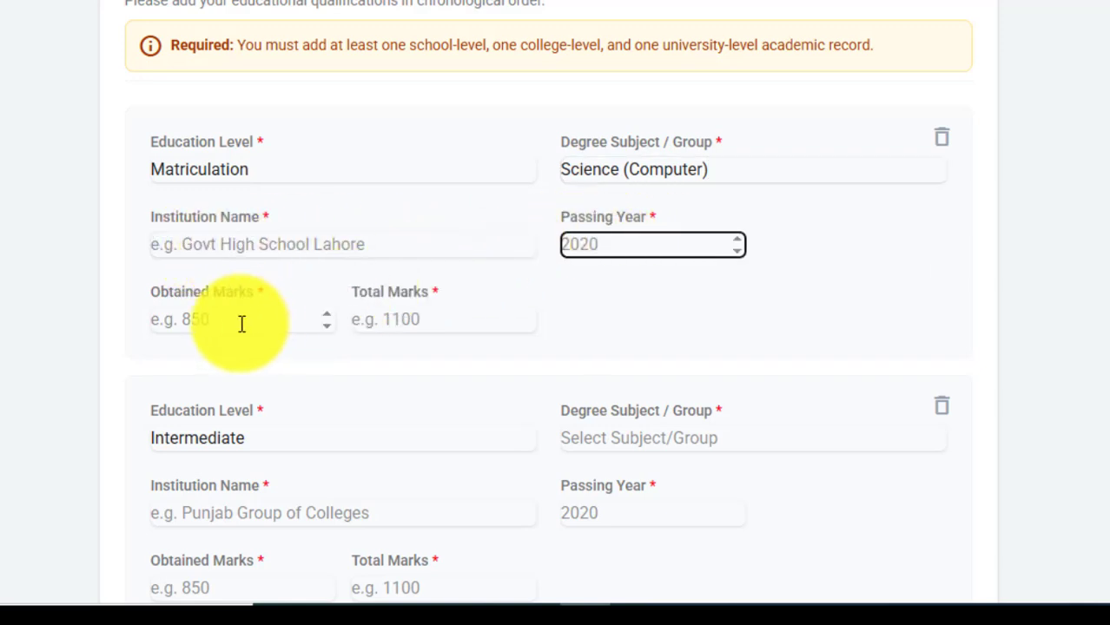
left_click(209, 319)
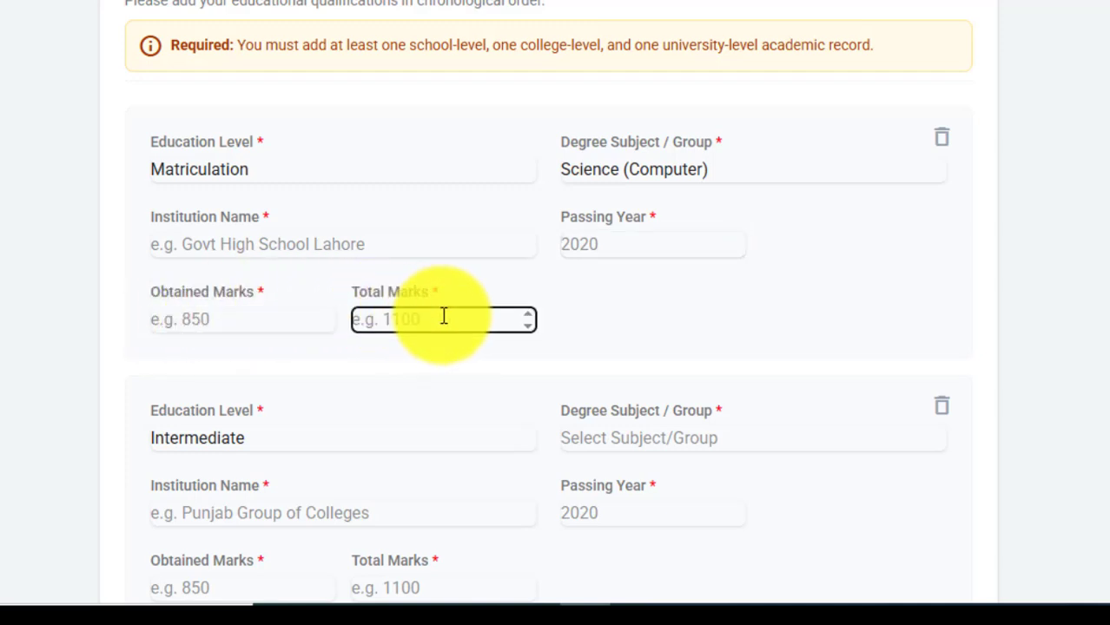
Reselect Bachelors (16 years) as the university degree level, save the academic details and continue to the questionnaire.
scroll(436, 322, "down", 4)
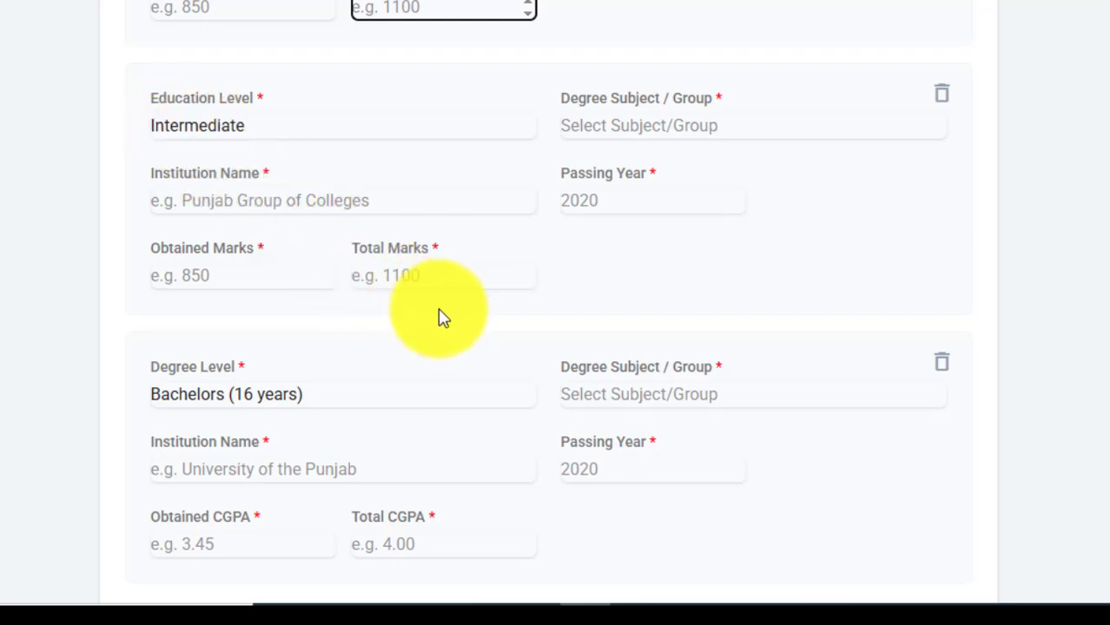
scroll(416, 177, "down", 1)
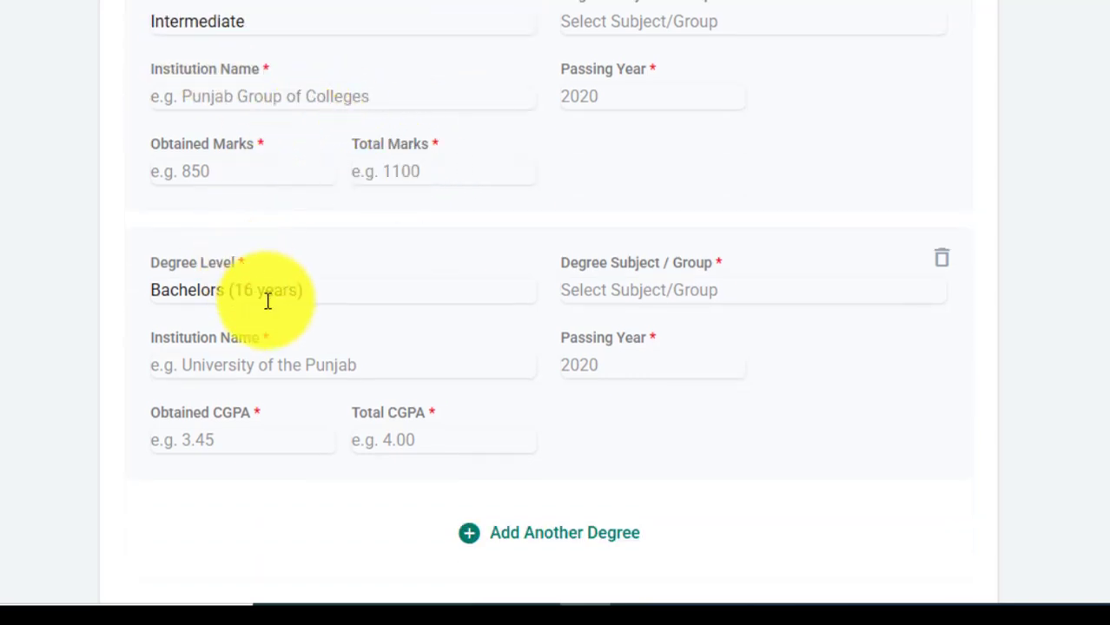
scroll(267, 300, "down", 1)
left_click(372, 187)
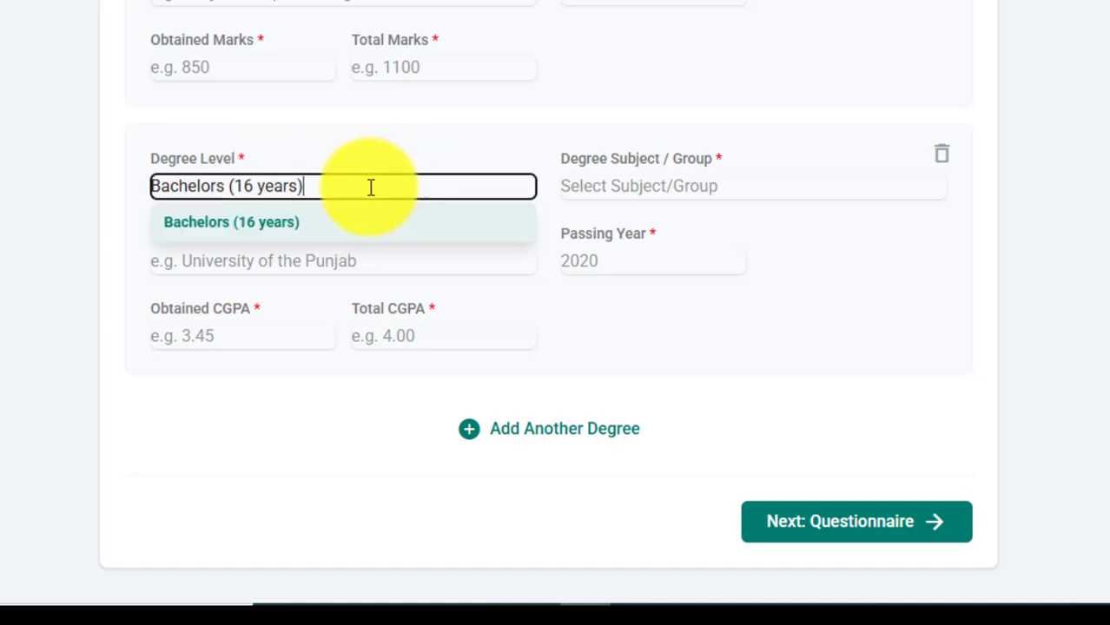
left_click(266, 224)
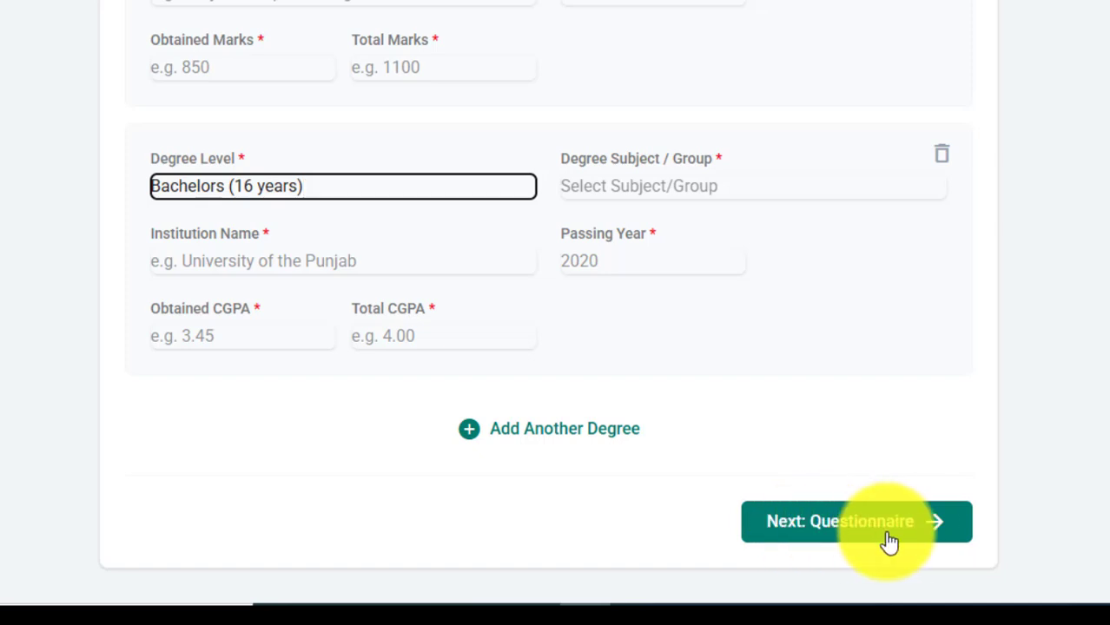
left_click(837, 539)
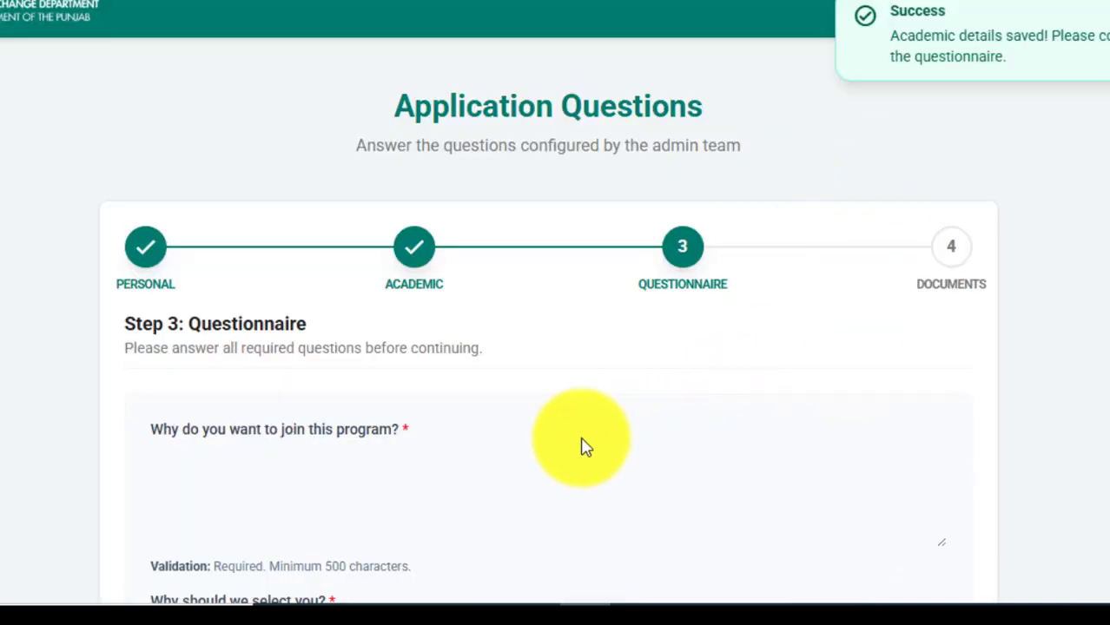
Examine the questionnaire's two required questions and their minimum answer length.
scroll(582, 445, "down", 1)
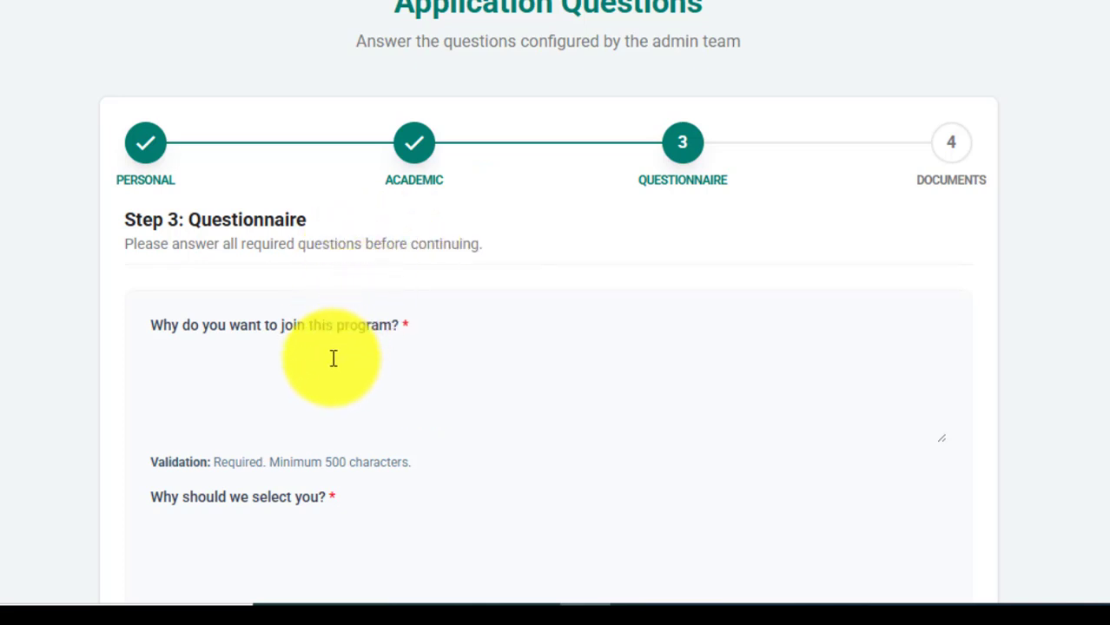
scroll(333, 359, "down", 1)
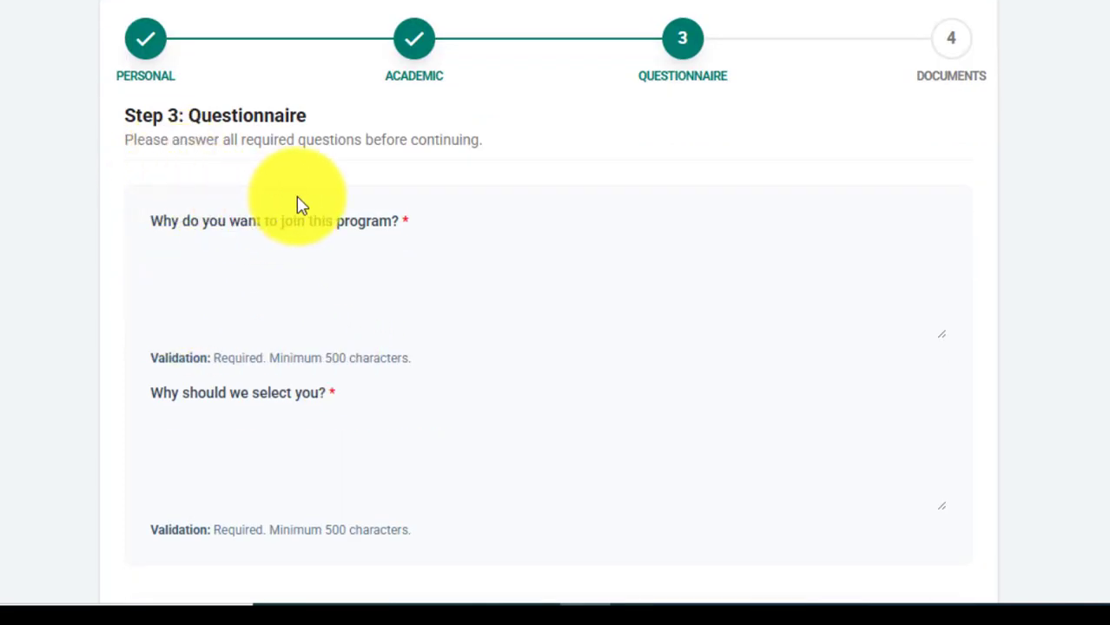
scroll(304, 356, "down", 2)
scroll(306, 358, "up", 1)
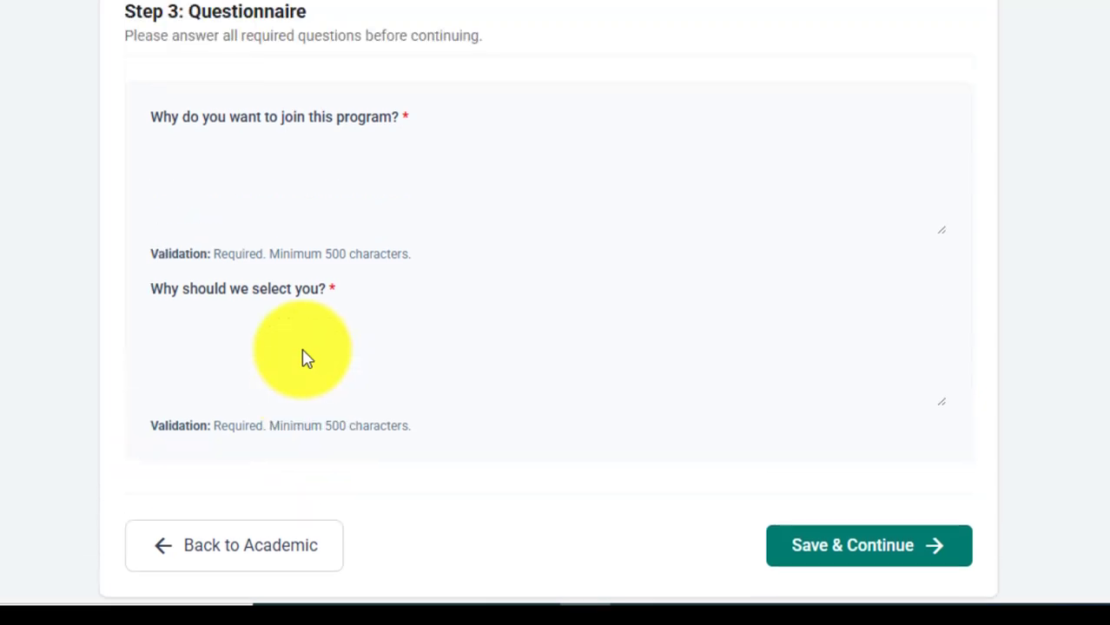
scroll(303, 357, "down", 1)
scroll(278, 317, "up", 1)
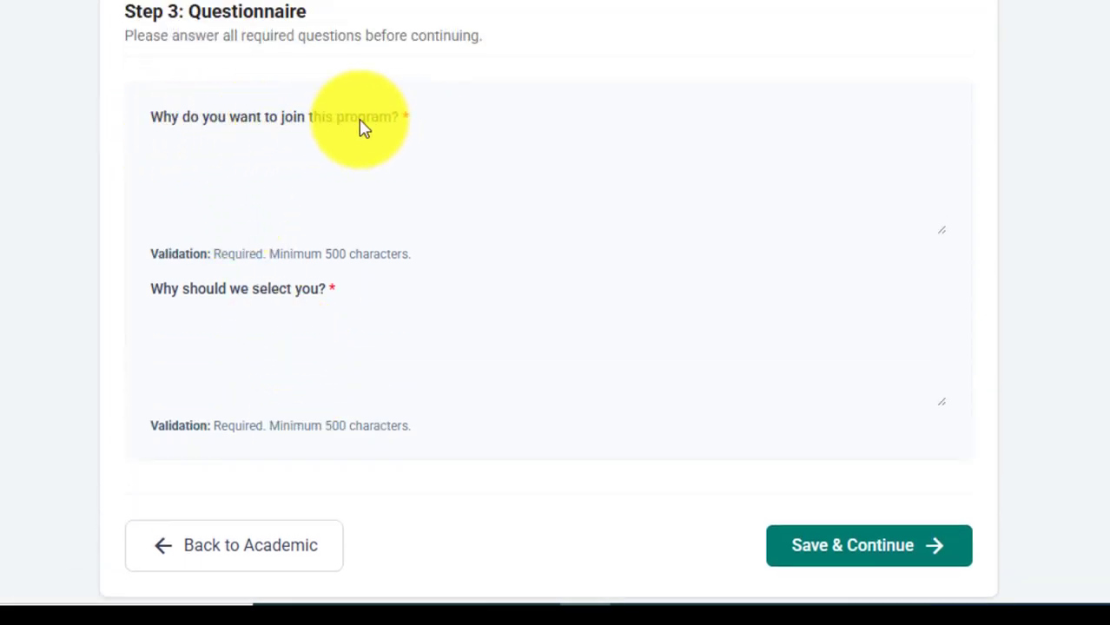
Go through the answer boxes on joining the program and being selected, and save the questionnaire to continue to document upload.
left_click(290, 169)
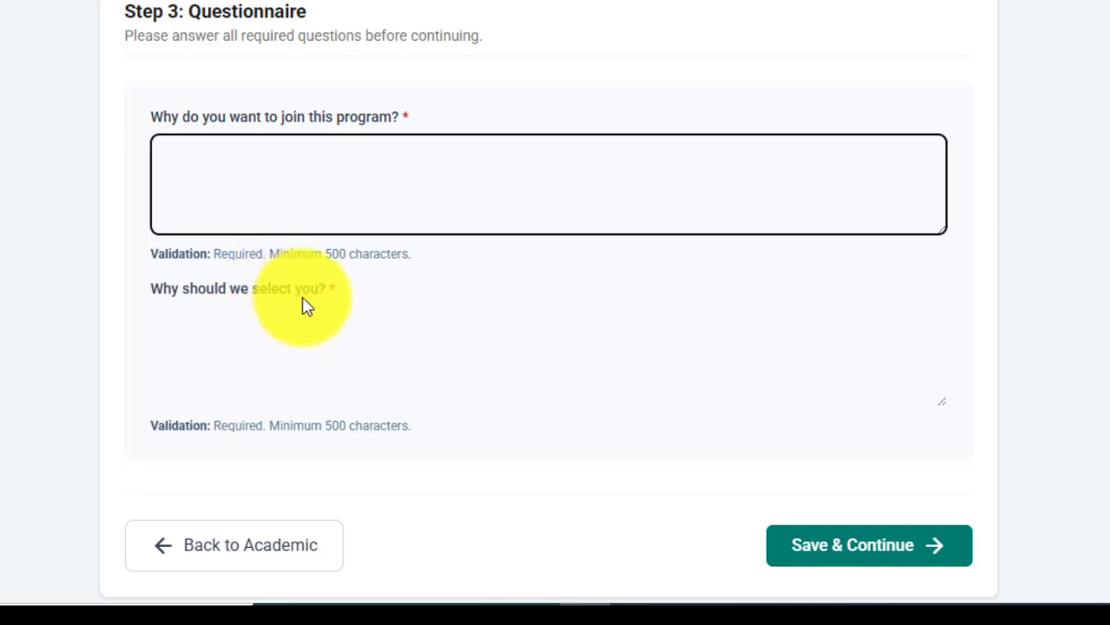
left_click(228, 317)
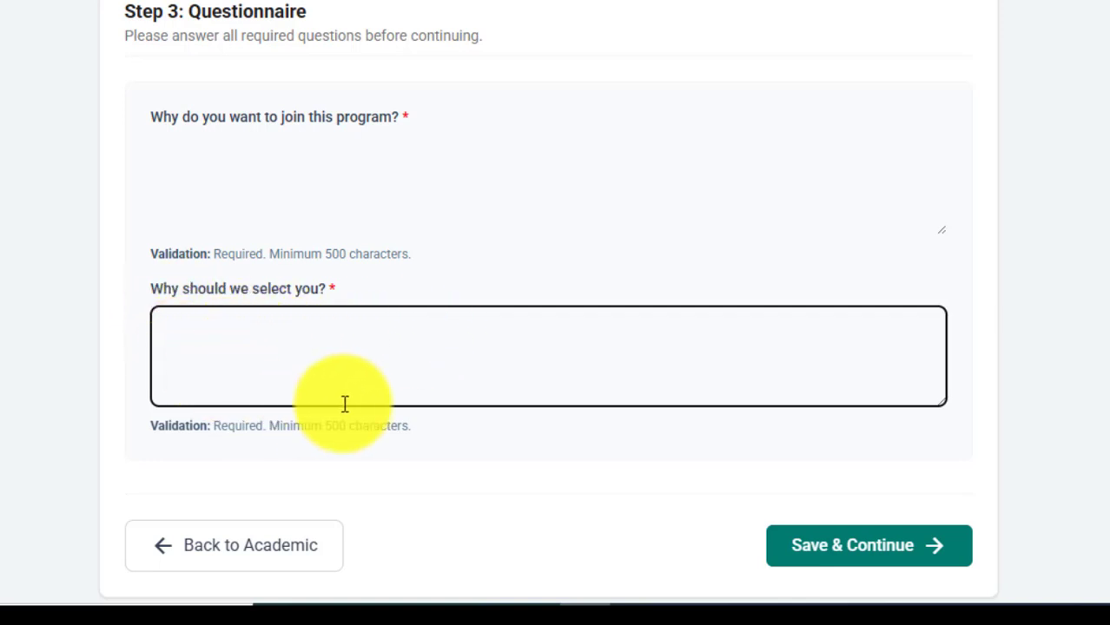
scroll(342, 318, "down", 2)
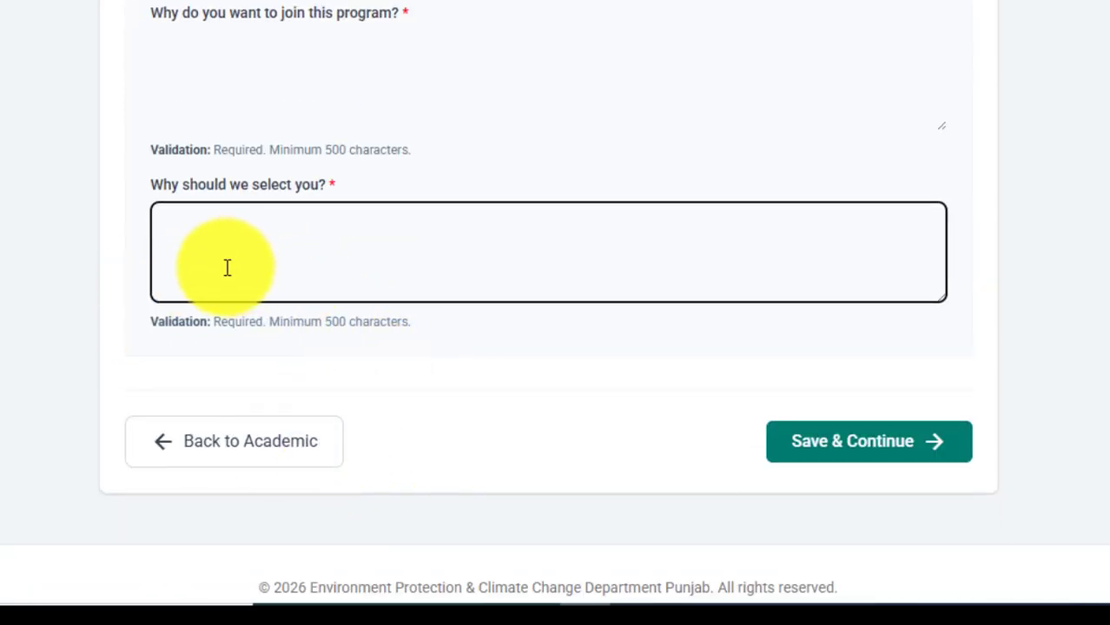
scroll(274, 415, "up", 2)
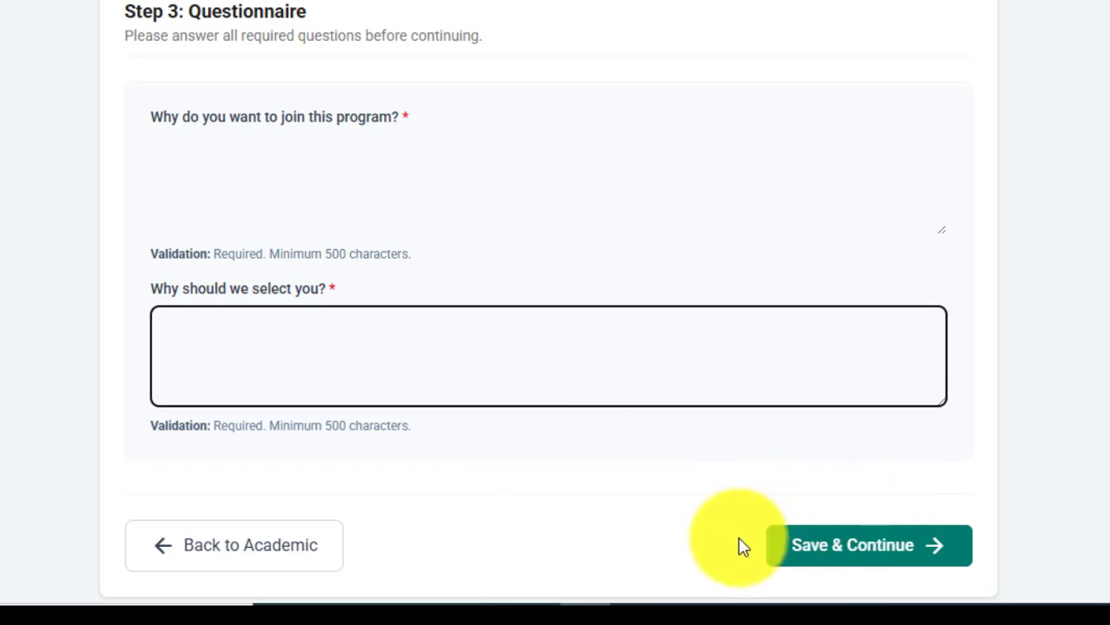
left_click(819, 545)
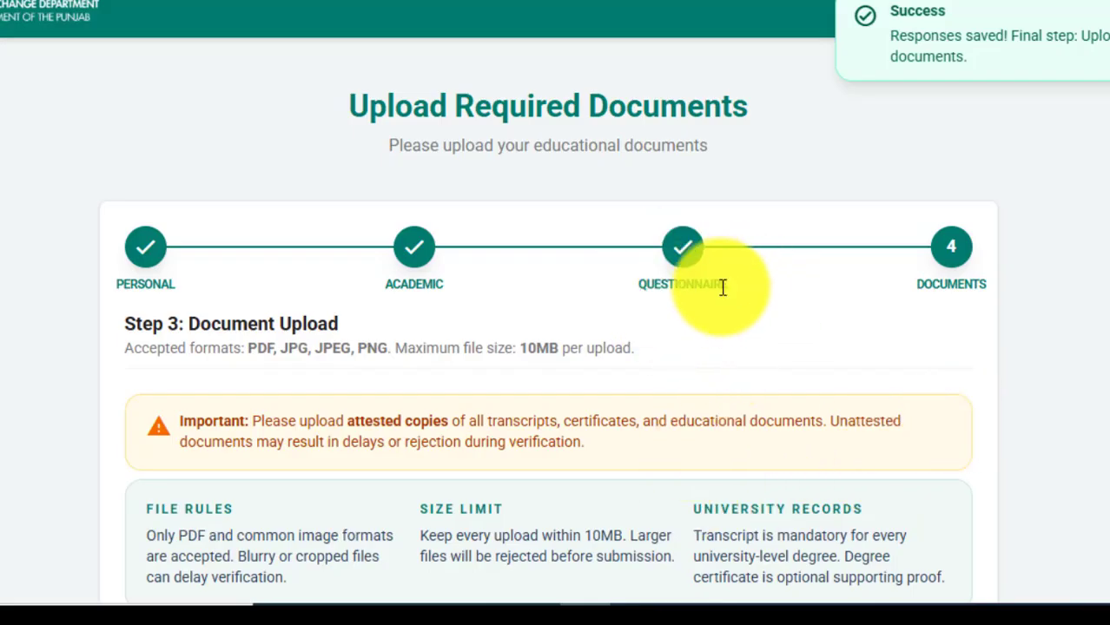
Examine the document upload rules on attested copies, accepted file formats and maximum file size.
scroll(845, 159, "down", 2)
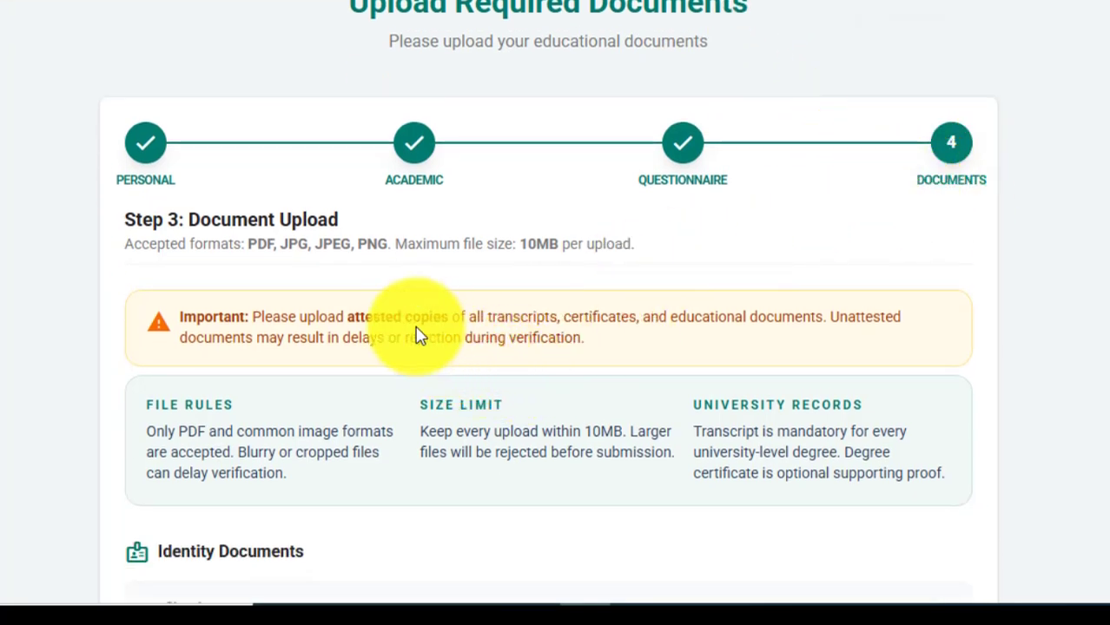
scroll(417, 337, "down", 2)
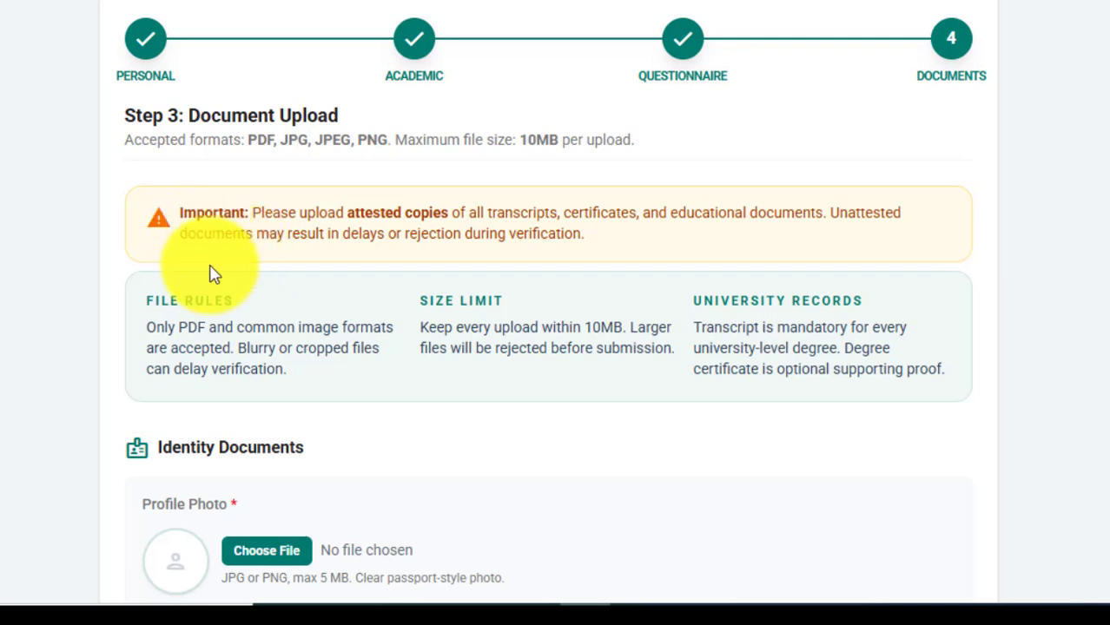
triple_click(184, 224)
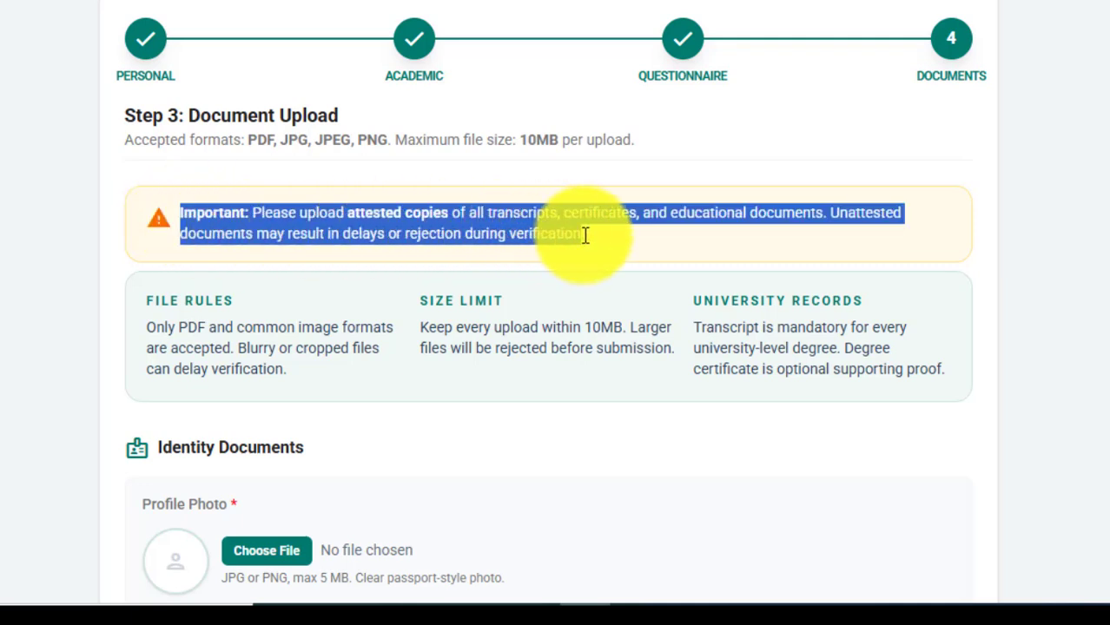
left_click(378, 226)
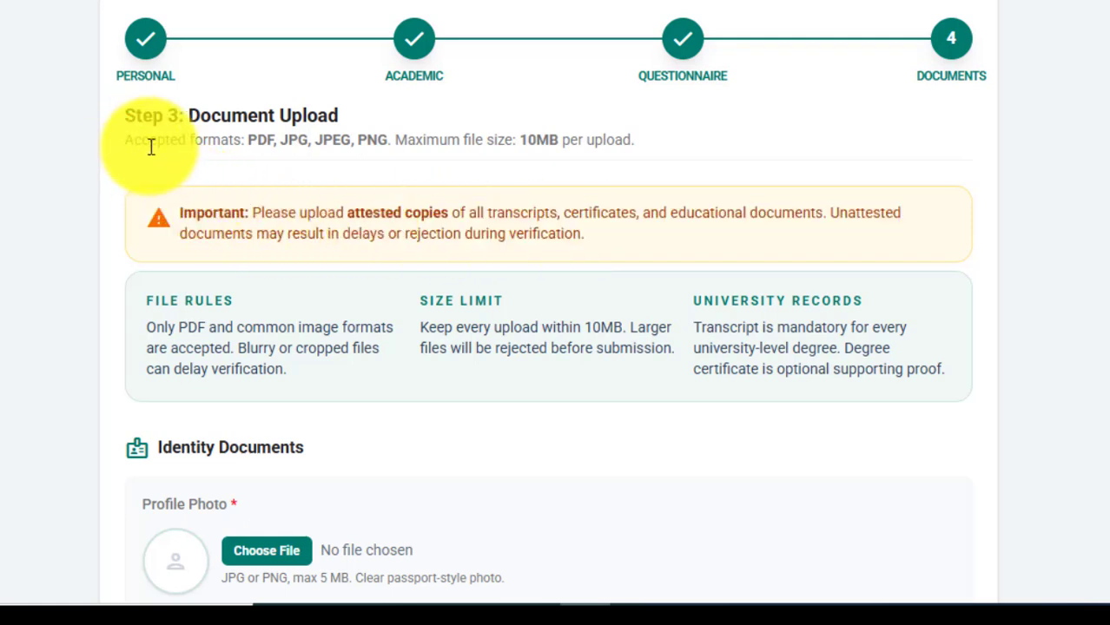
left_click_drag(134, 142, 366, 147)
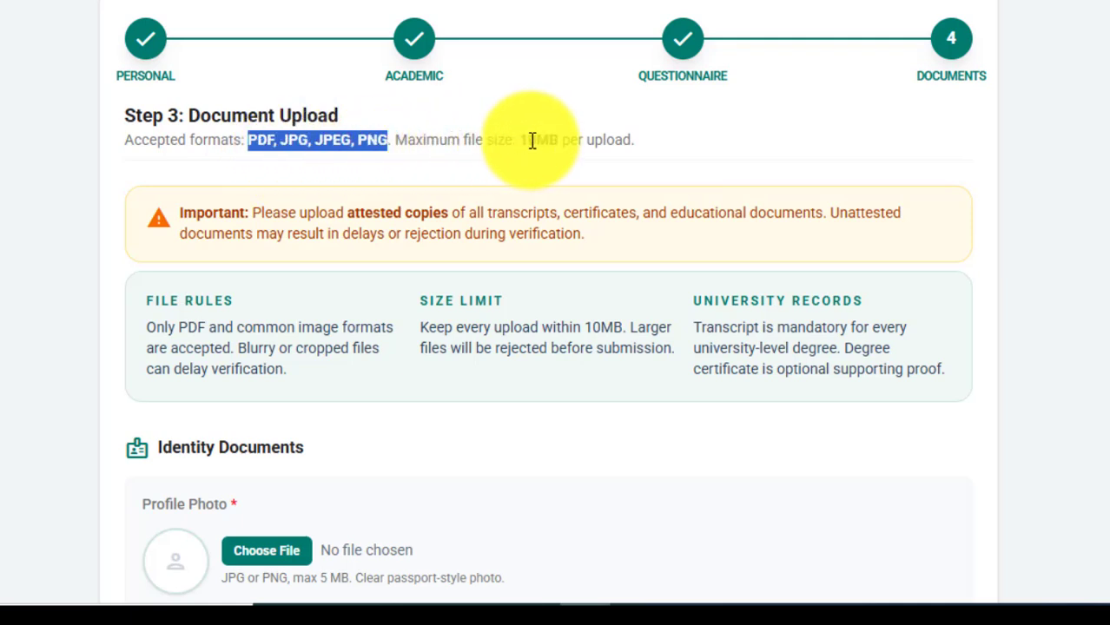
left_click_drag(522, 141, 556, 141)
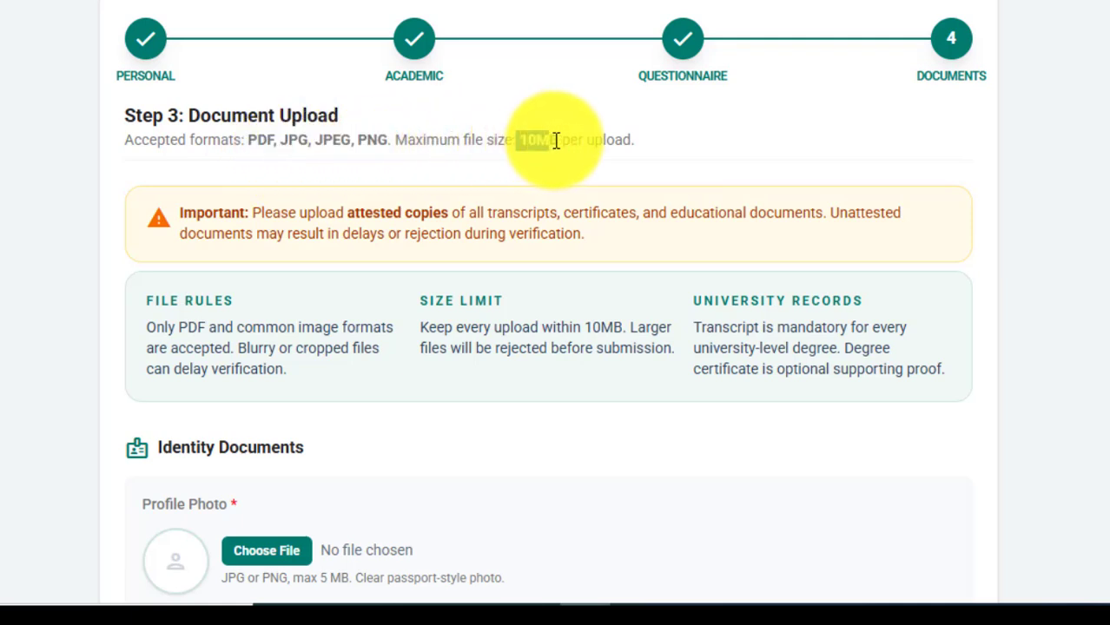
left_click(328, 238)
Examine the Identity Documents requirements for the profile photo, both CNIC sides and the domicile certificate.
scroll(267, 313, "down", 5)
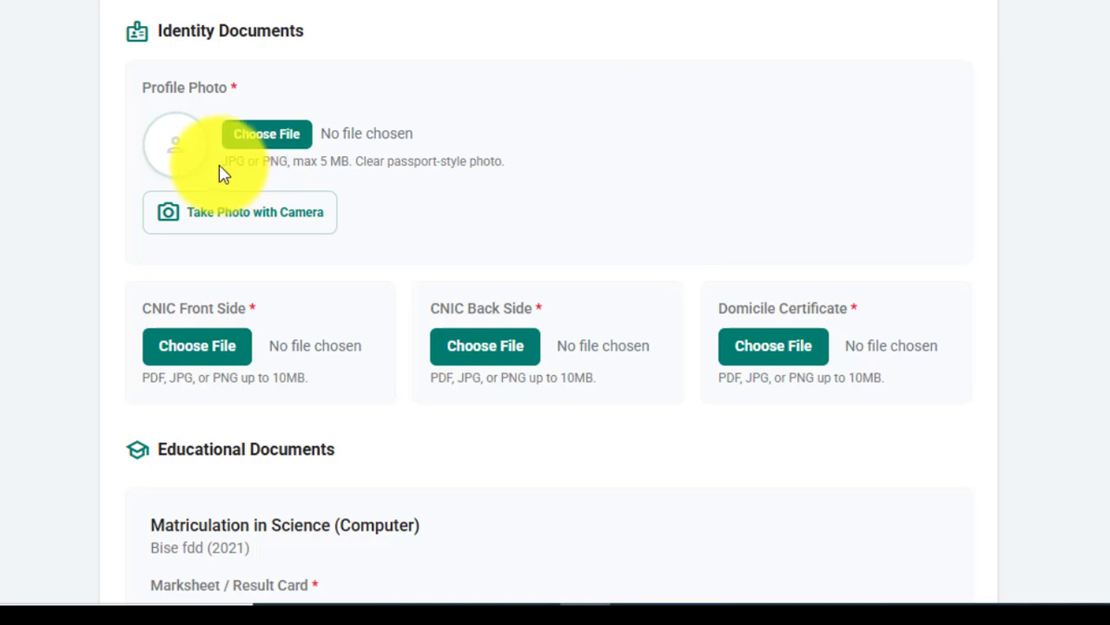
left_click_drag(225, 161, 253, 166)
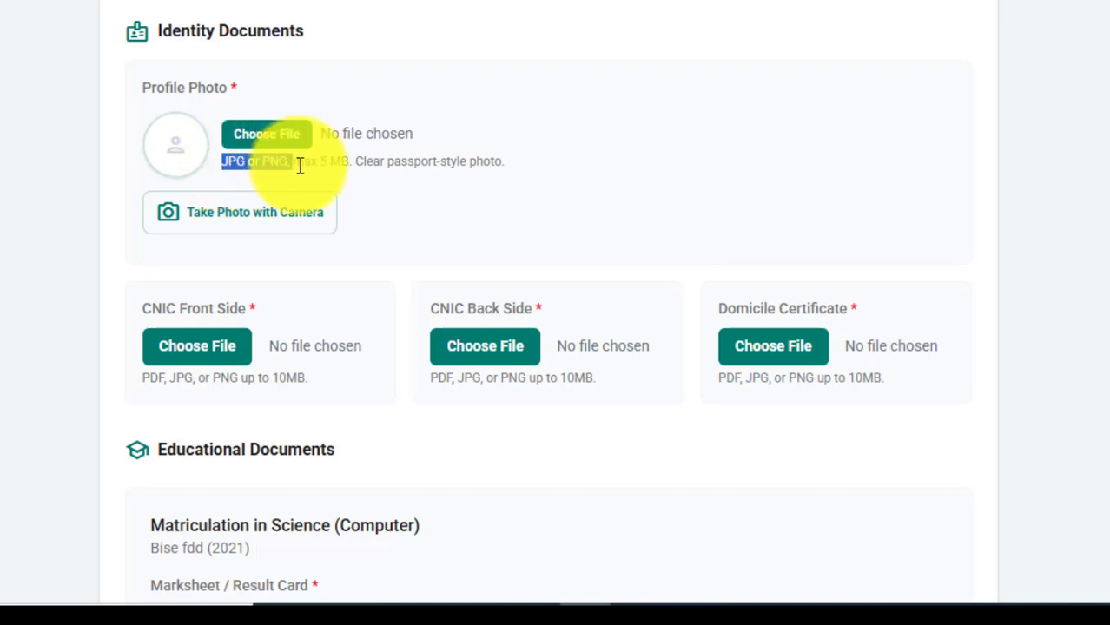
left_click(359, 181)
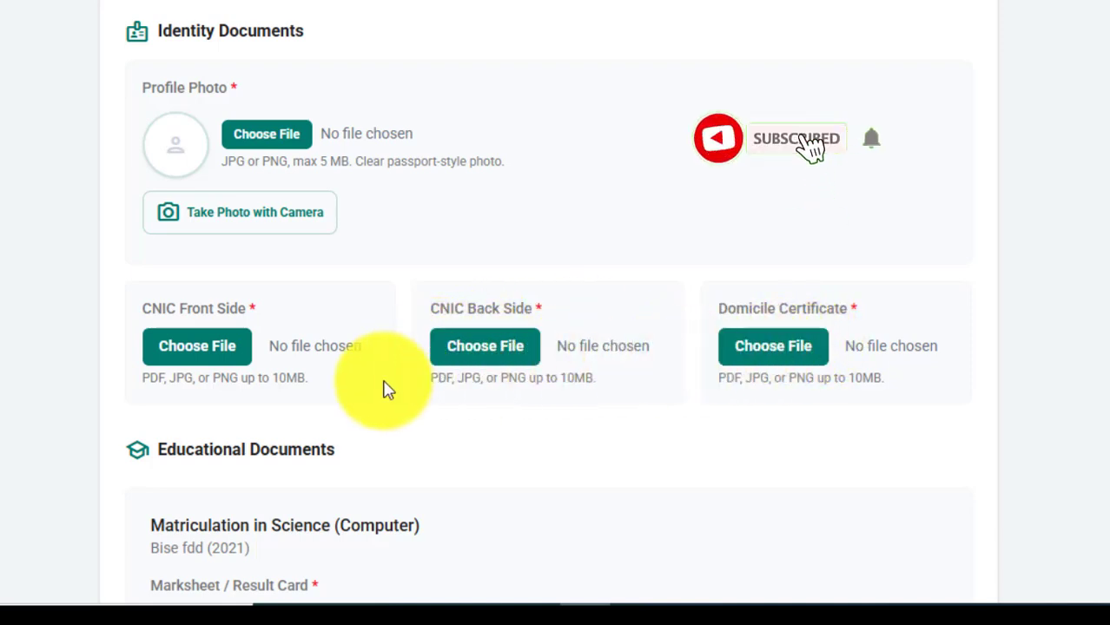
double_click(254, 309)
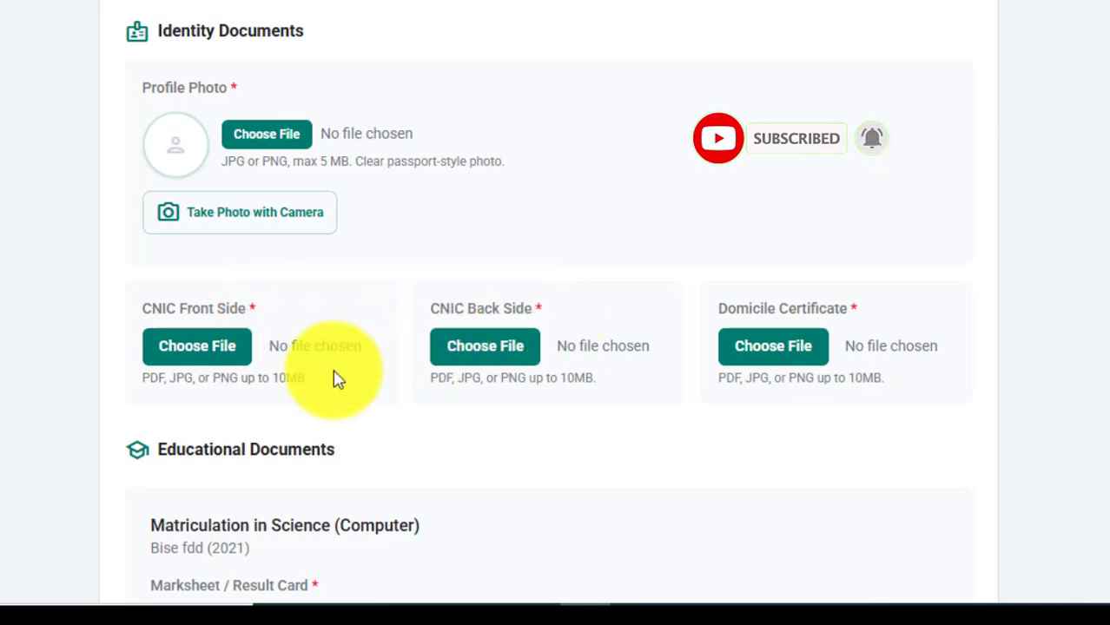
Examine the Educational Documents uploads for the Matriculation, Intermediate and Bachelors records down to the application submission.
scroll(337, 377, "down", 3)
scroll(337, 377, "down", 1)
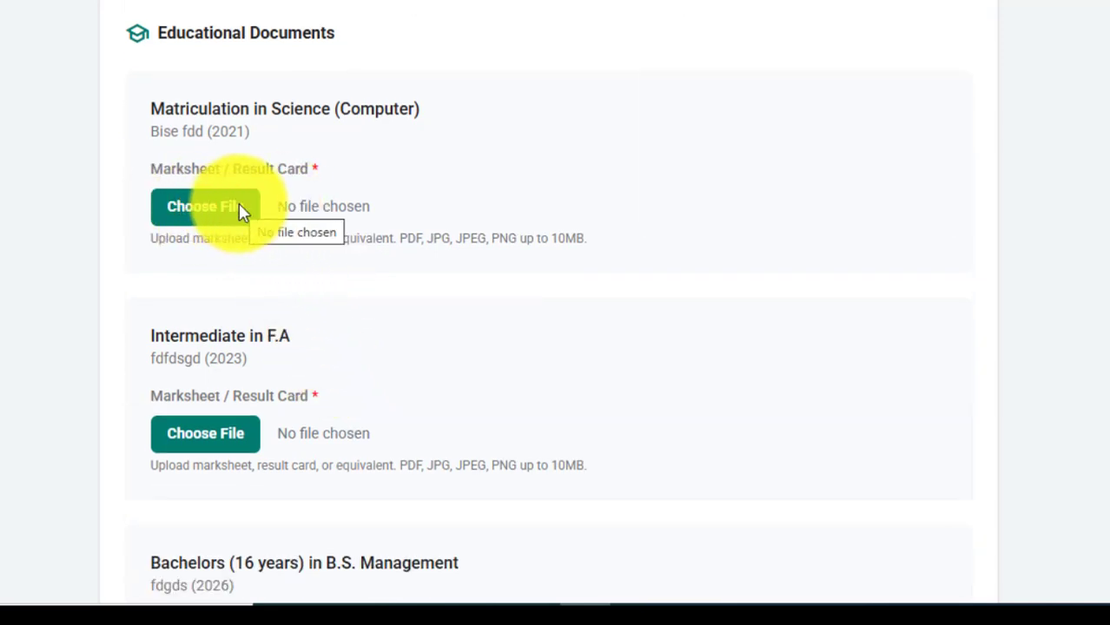
scroll(239, 208, "down", 3)
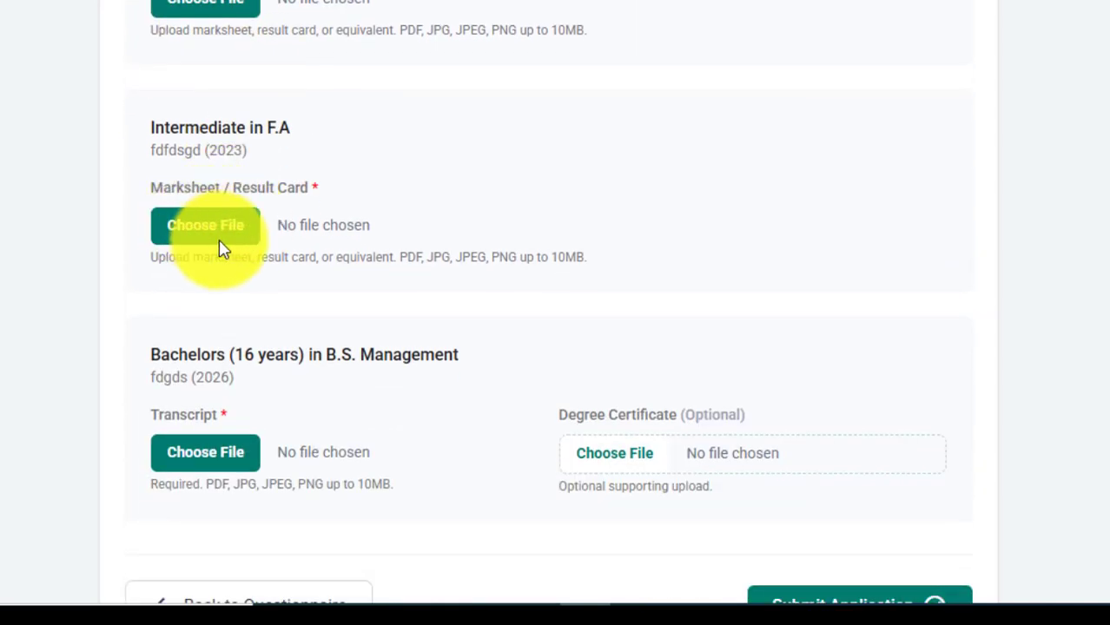
scroll(185, 454, "down", 1)
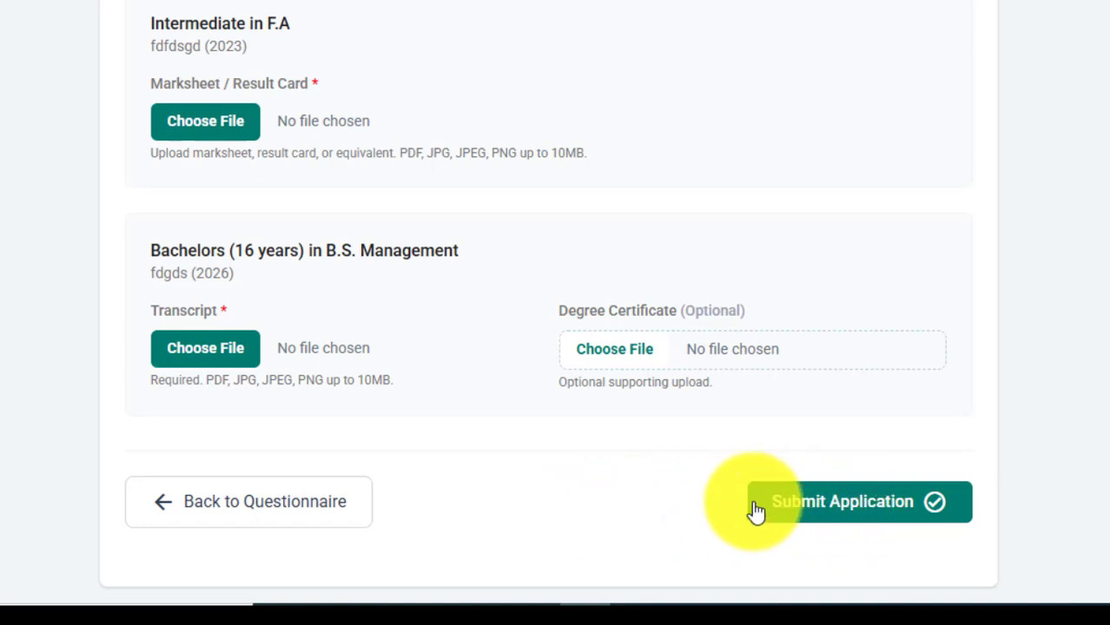
Return to the internship program's home page and acknowledge the Important Notice for applicants.
scroll(505, 533, "up", 5)
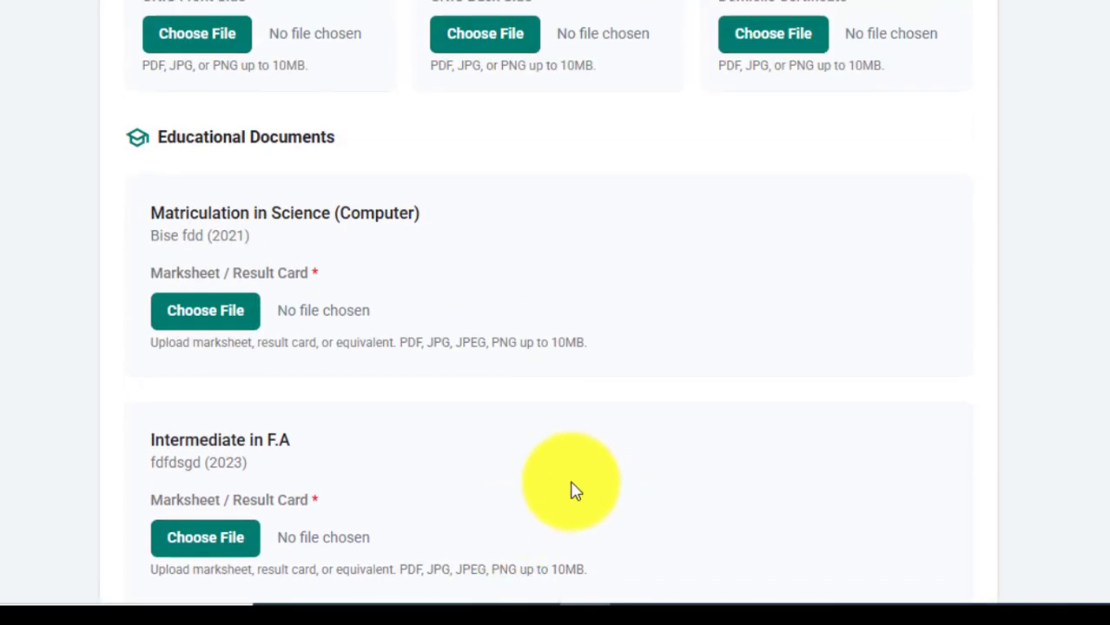
scroll(572, 491, "up", 10)
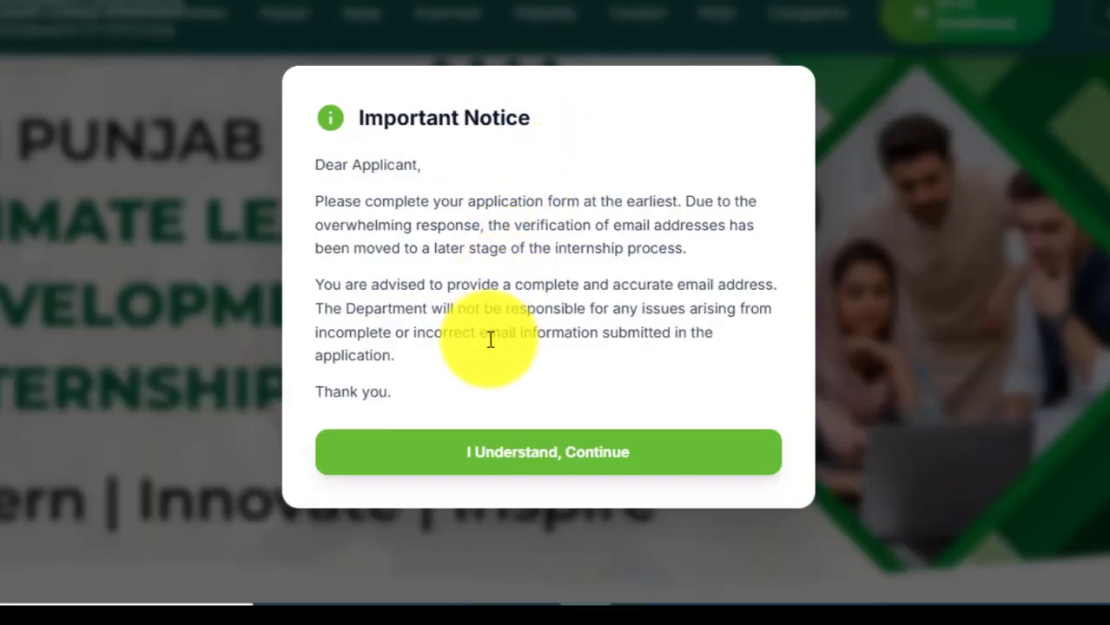
left_click(484, 453)
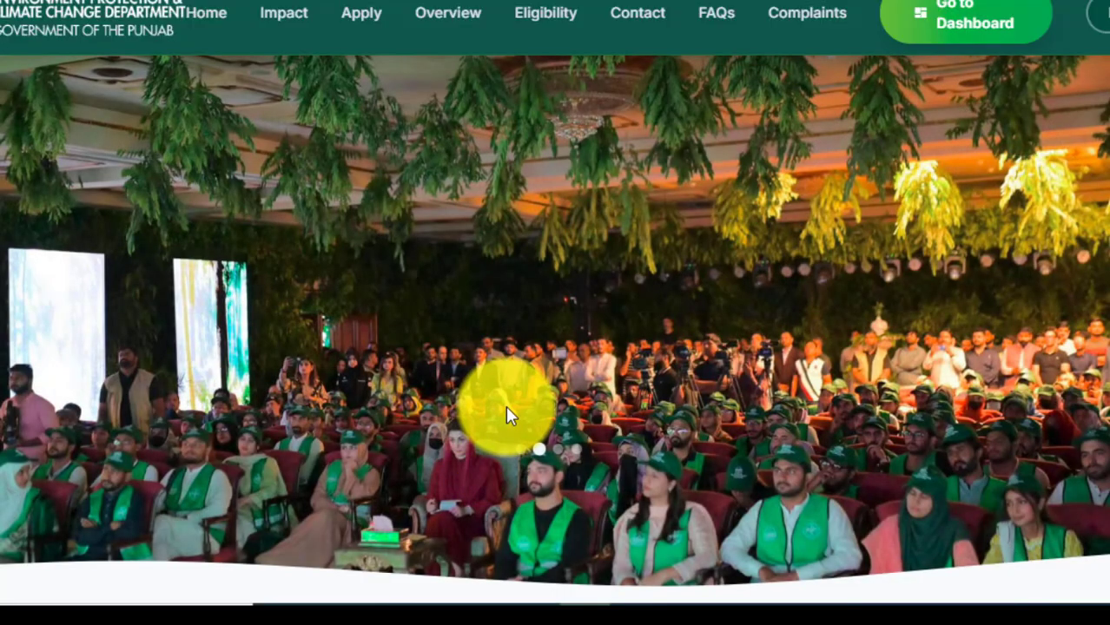